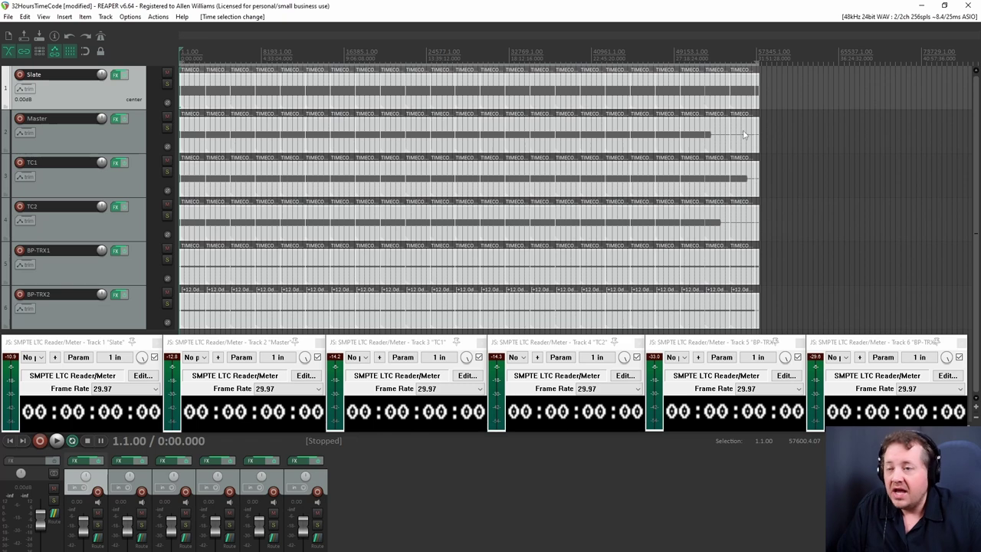
Place the edit cursor at the boundary between the TIMECODE6DEVICES-001.WAV and TIMECODE6DEVICES-002.WAV items
scroll(265, 79, up, 10)
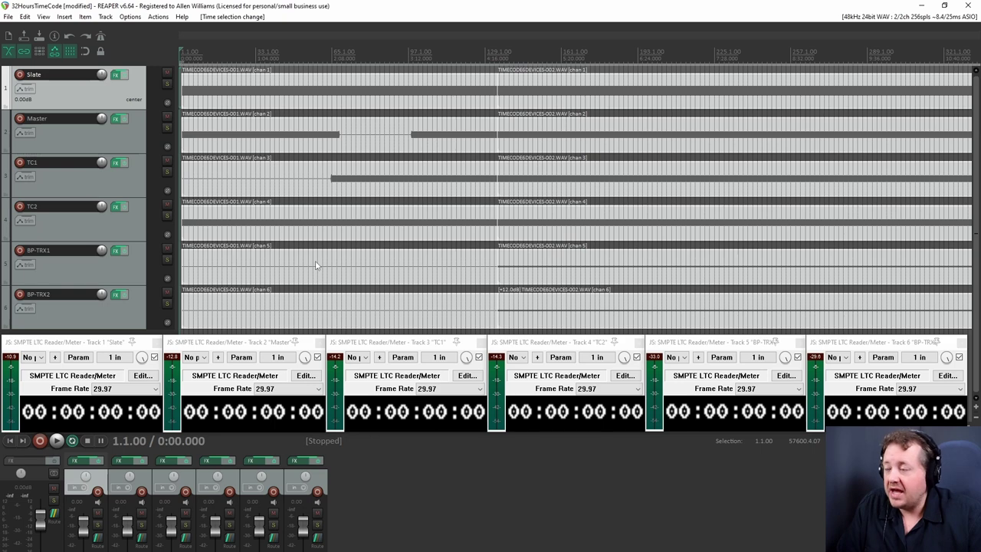
click(498, 52)
scroll(529, 111, up, 10)
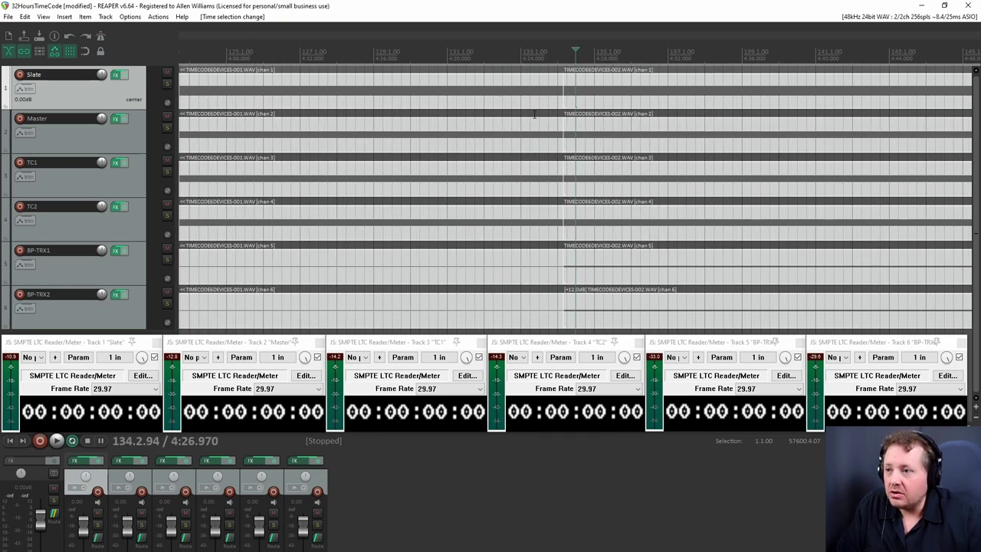
click(479, 54)
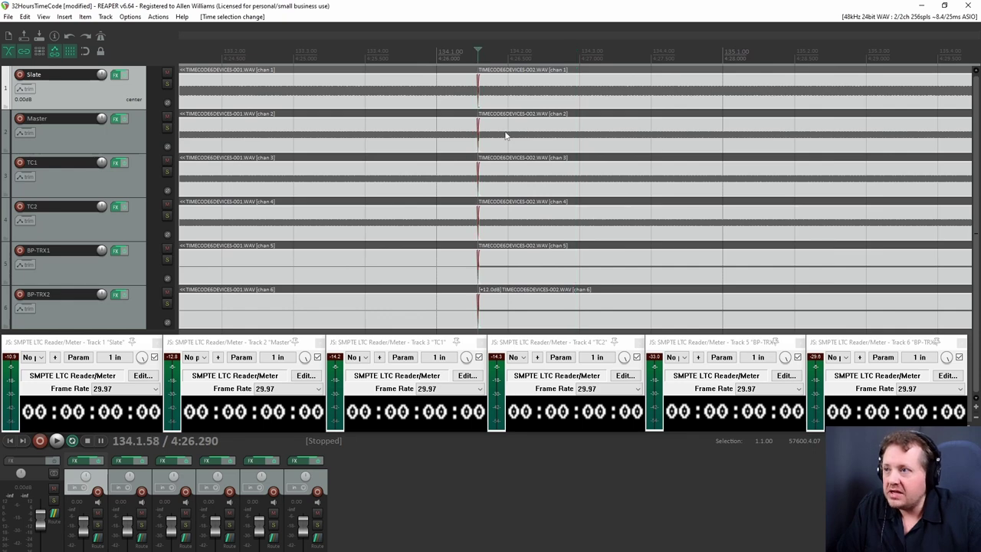
Create a time selection from the project start to the boundary between the 001 and 002 items, ending at about 134.1.54
scroll(512, 154, down, 8)
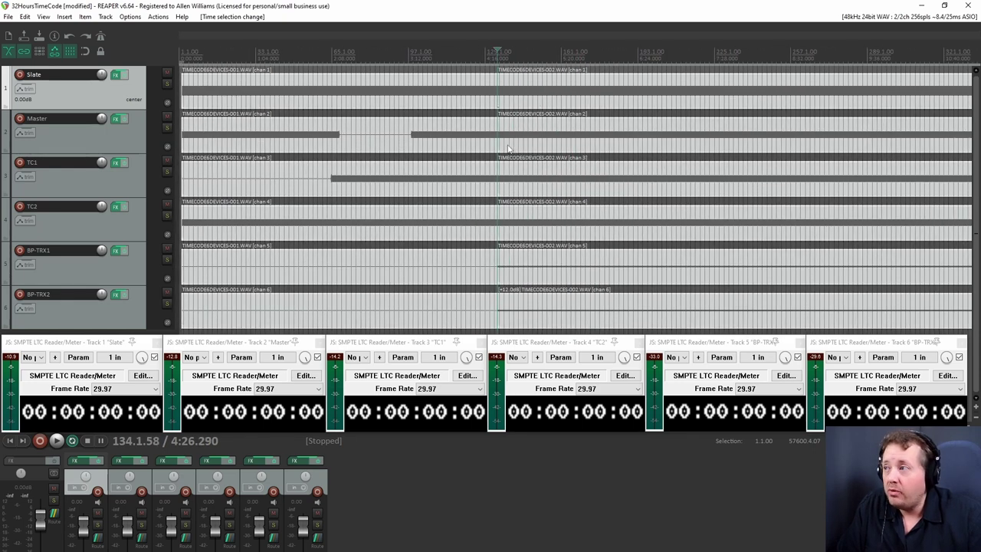
scroll(490, 148, down, 5)
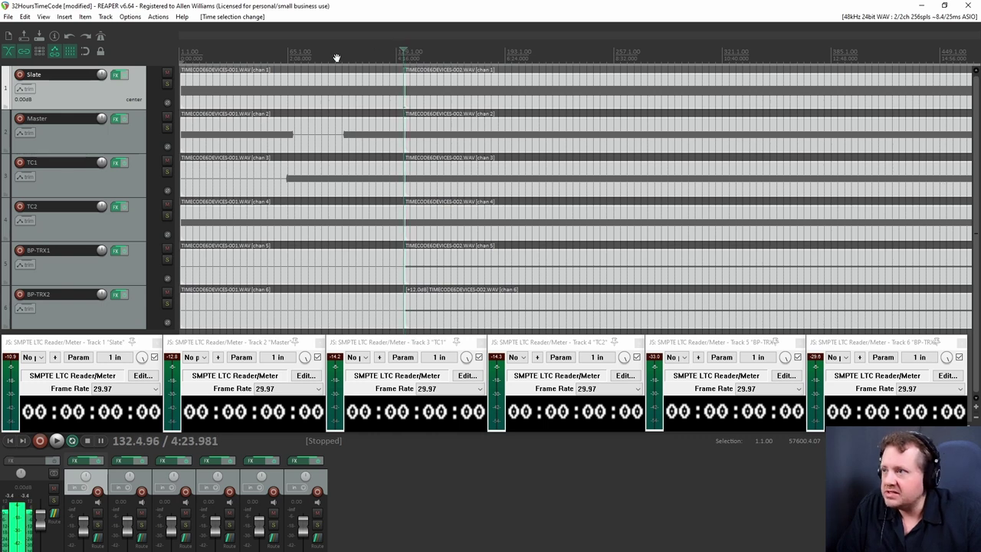
drag(311, 54, 404, 53)
drag(311, 63, 97, 63)
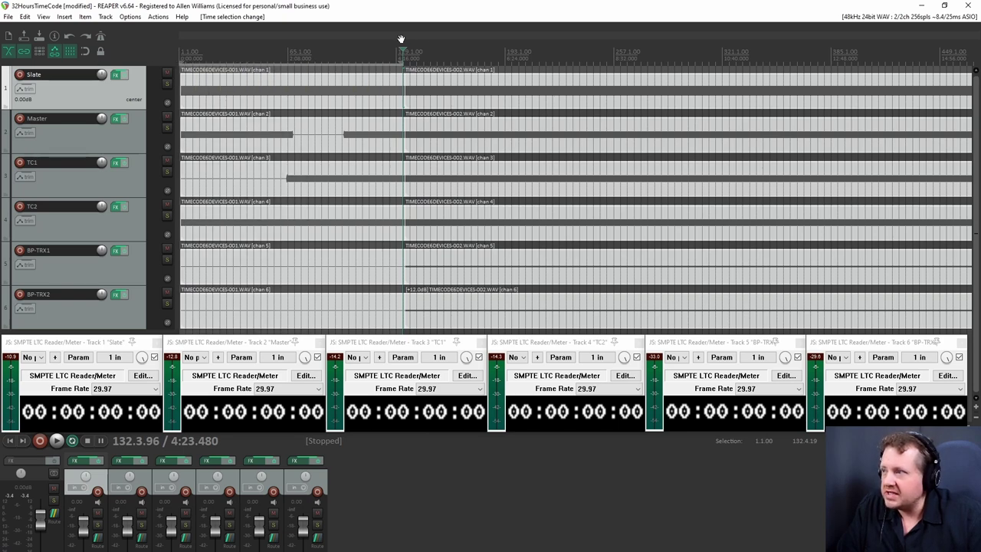
scroll(401, 65, up, 5)
drag(574, 63, 602, 62)
click(602, 54)
scroll(571, 65, down, 5)
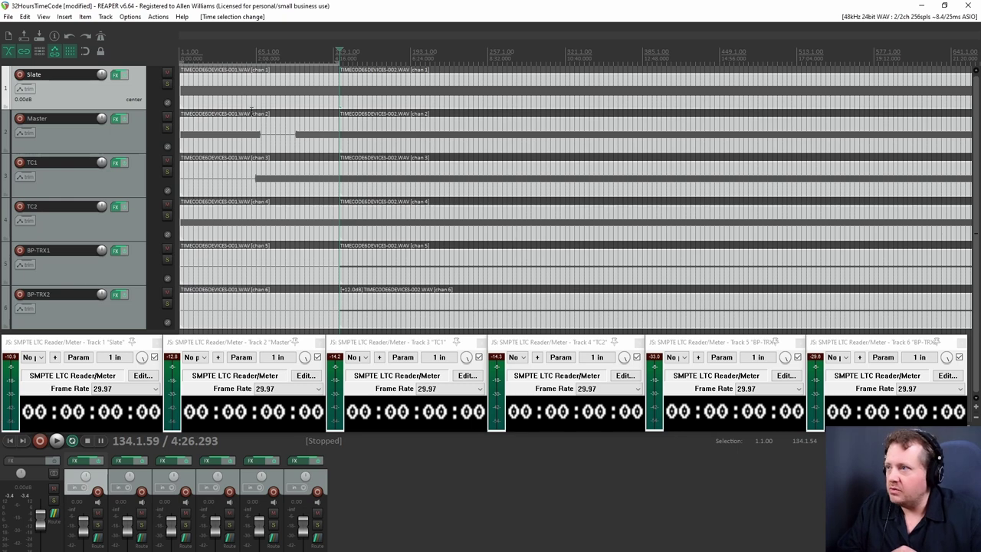
Delete the TIMECODE6DEVICES-001.WAV items from all six tracks
click(251, 92)
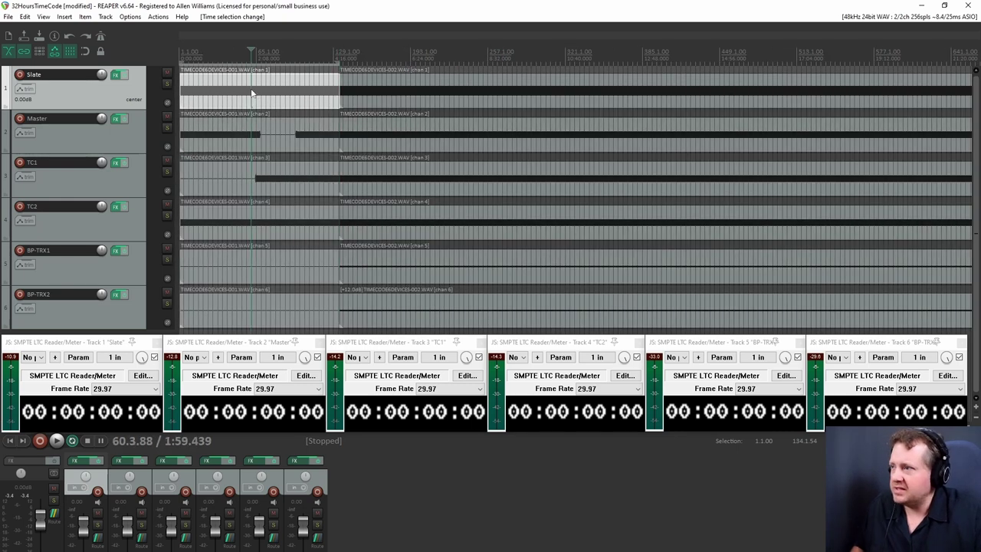
ctrl+click(247, 138)
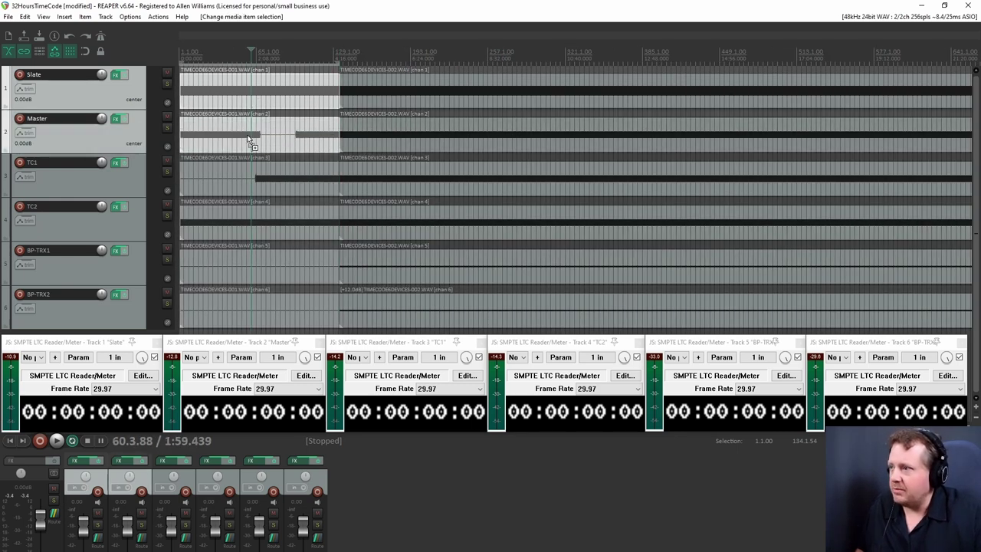
ctrl+click(249, 181)
ctrl+click(255, 227)
ctrl+click(262, 265)
ctrl+click(272, 299)
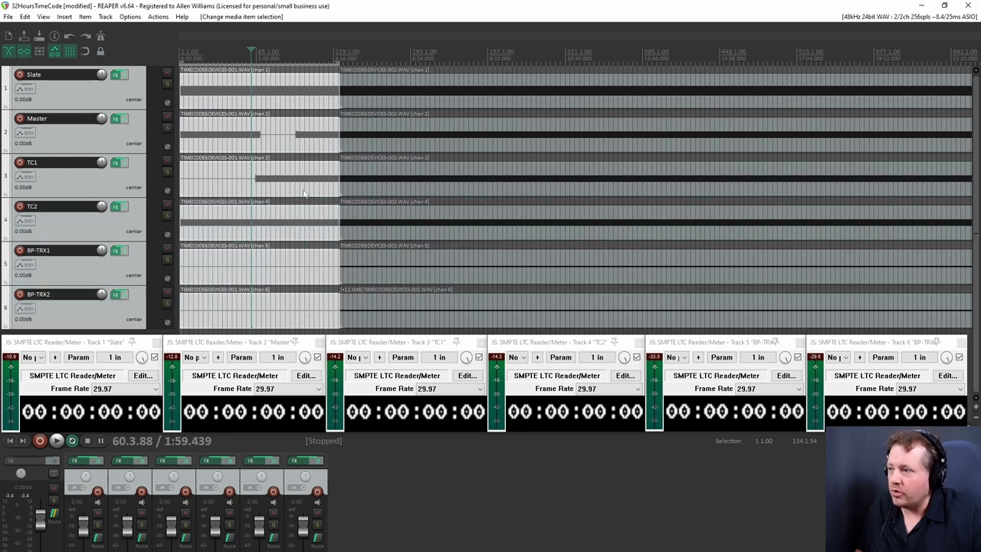
key(Delete)
Try to move only the six TIMECODE6DEVICES-002.WAV items to the project start
click(352, 91)
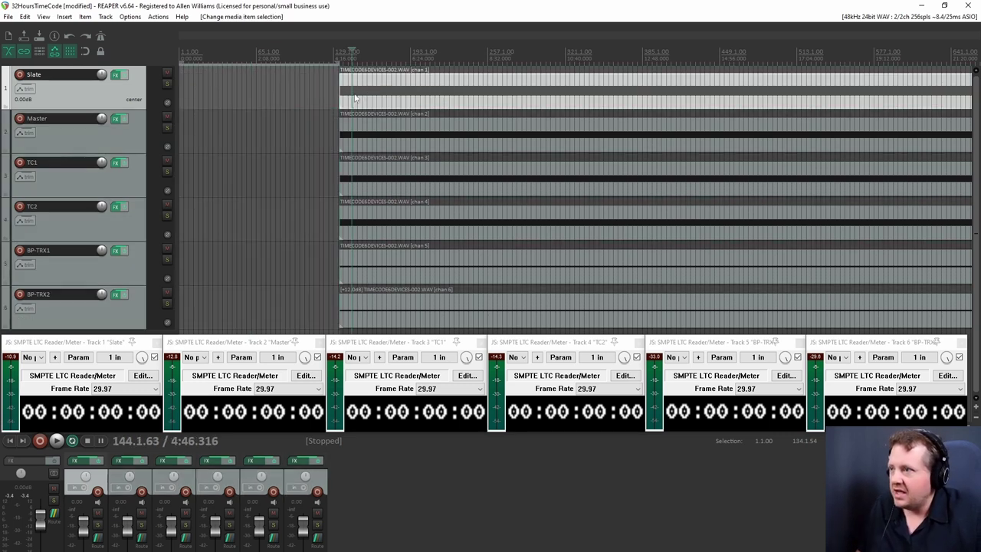
ctrl+click(358, 125)
ctrl+click(367, 175)
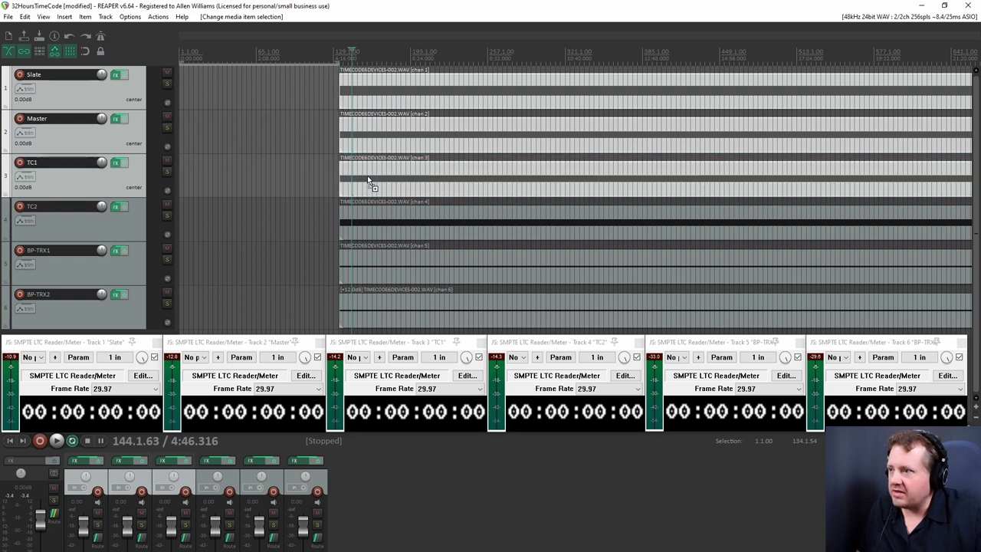
ctrl+click(379, 223)
ctrl+click(386, 267)
ctrl+click(391, 307)
drag(427, 86, 224, 88)
click(205, 55)
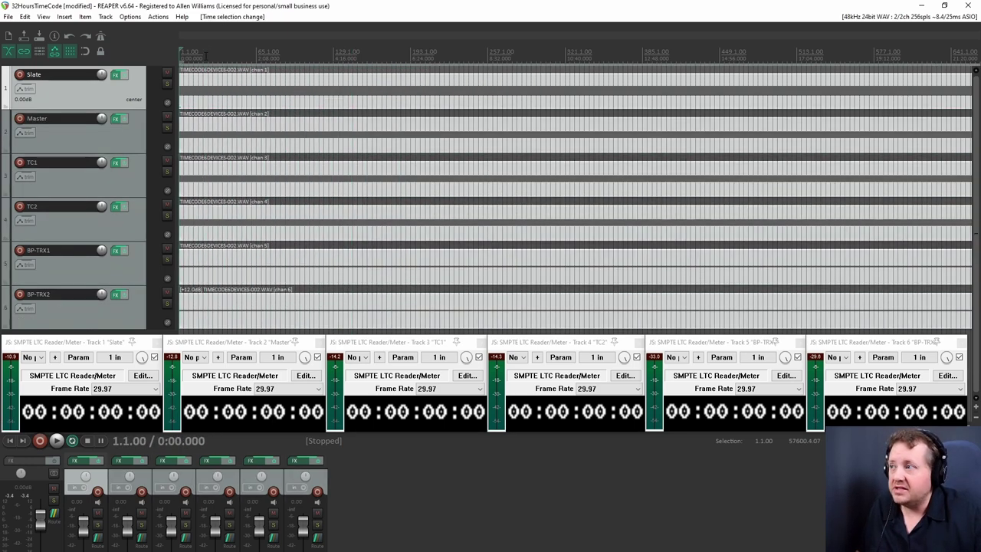
Undo the last time selection change and the move of the six 002 items
scroll(427, 92, down, 10)
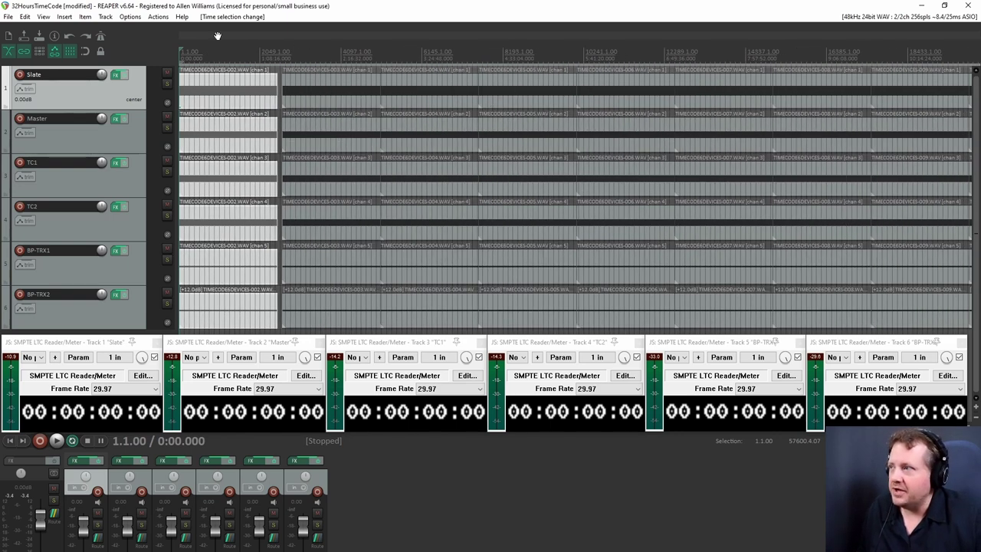
click(24, 16)
mouse_move(43, 16)
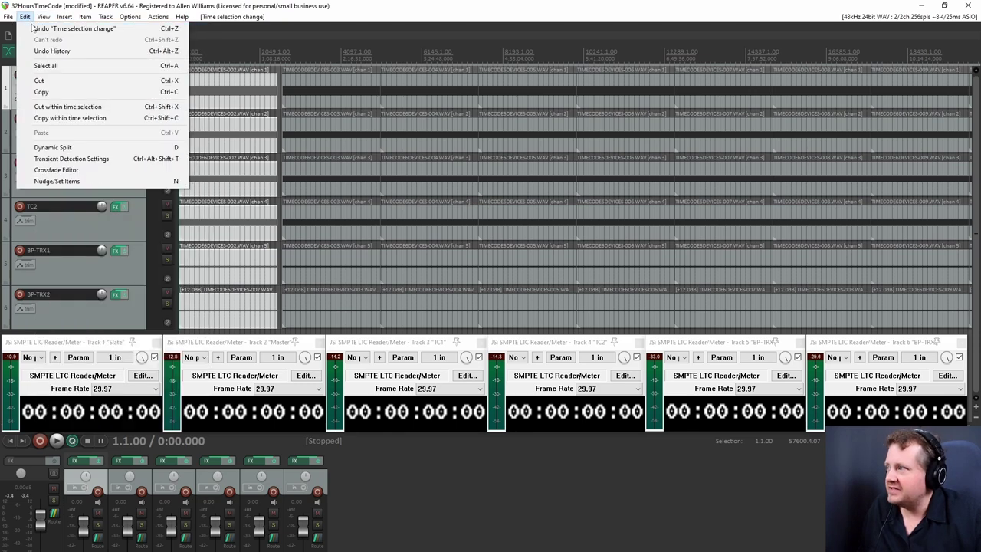
click(62, 28)
click(34, 16)
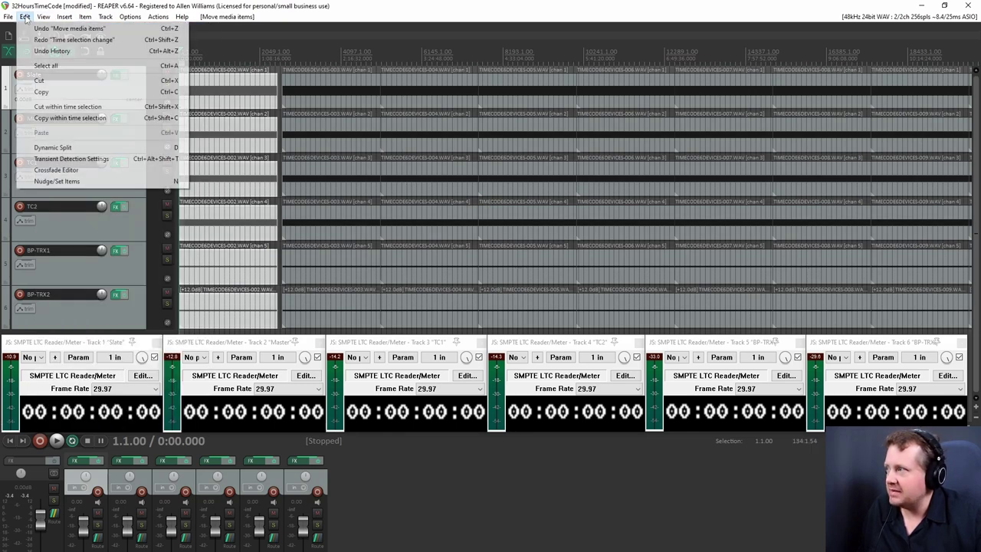
click(36, 29)
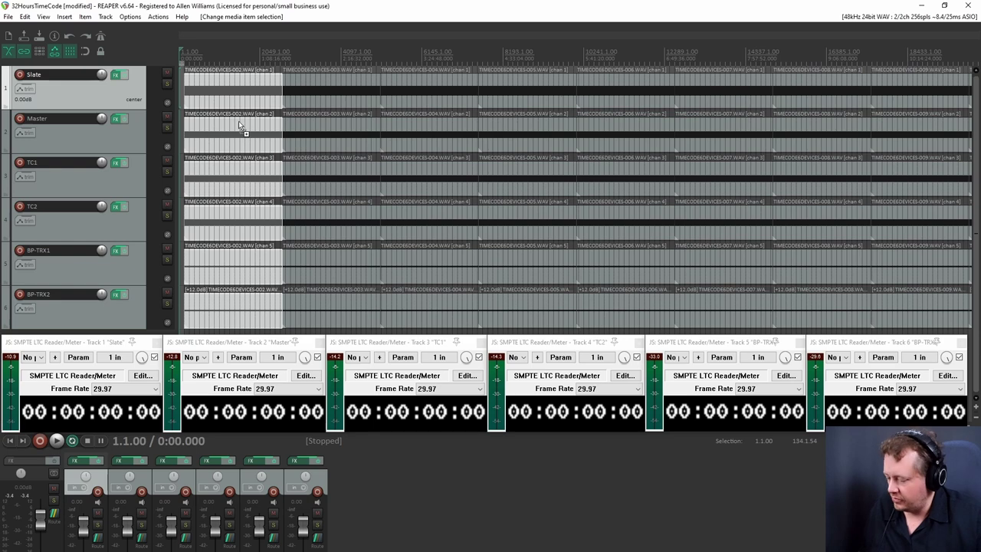
Select all remaining media items and shift them together so the 002 items begin at the project start
key(ctrl+a)
drag(257, 100, 252, 99)
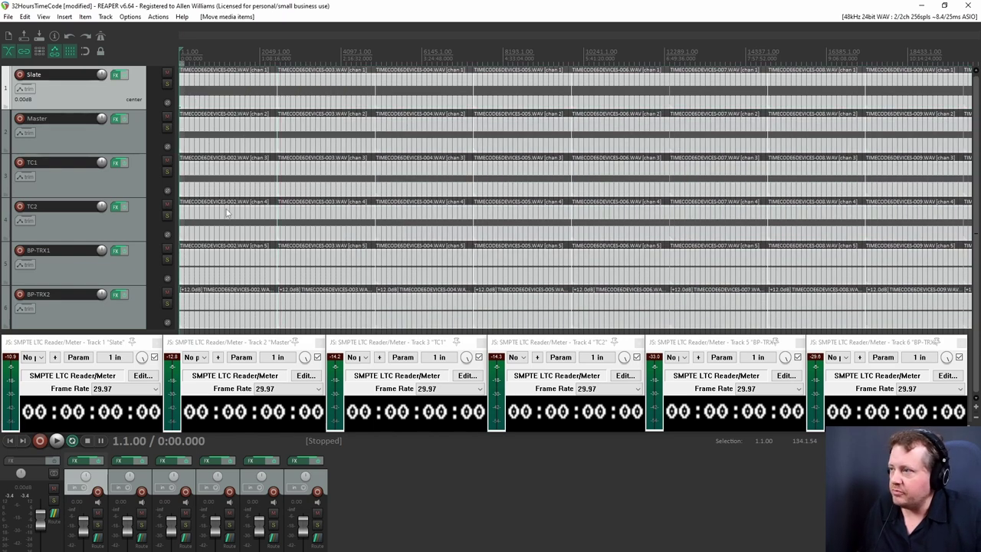
scroll(406, 152, down, 5)
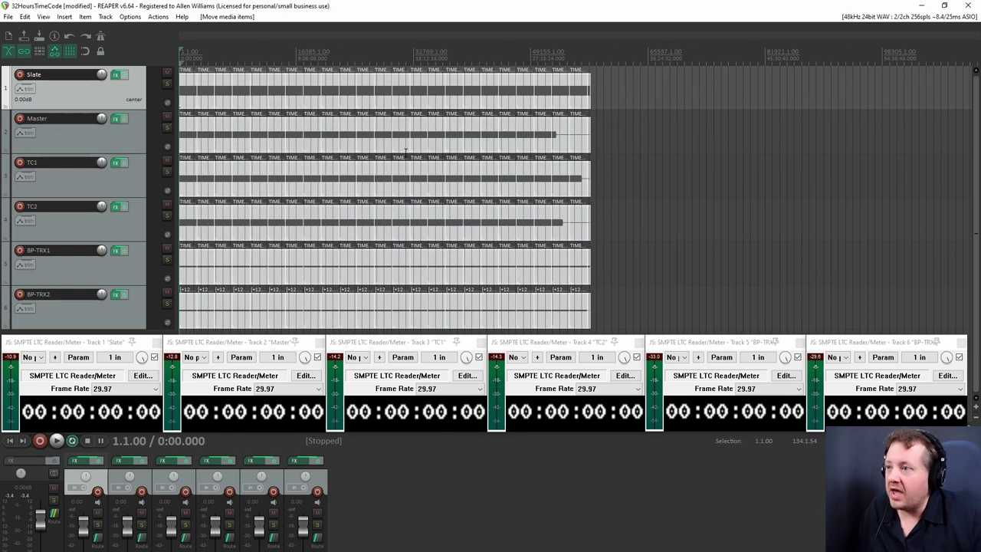
scroll(405, 151, up, 2)
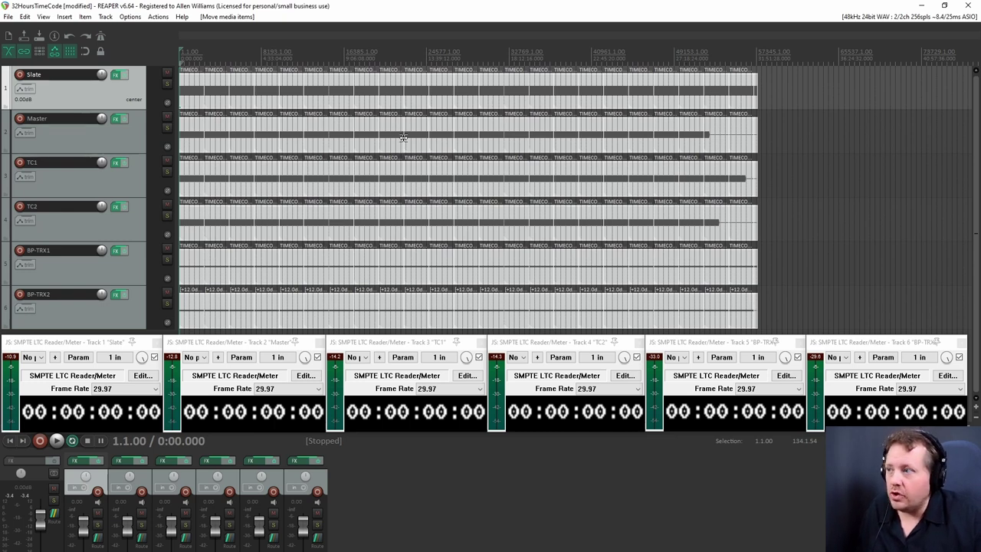
Select the Master track and place the edit cursor exactly where its timecode signal ends
click(86, 134)
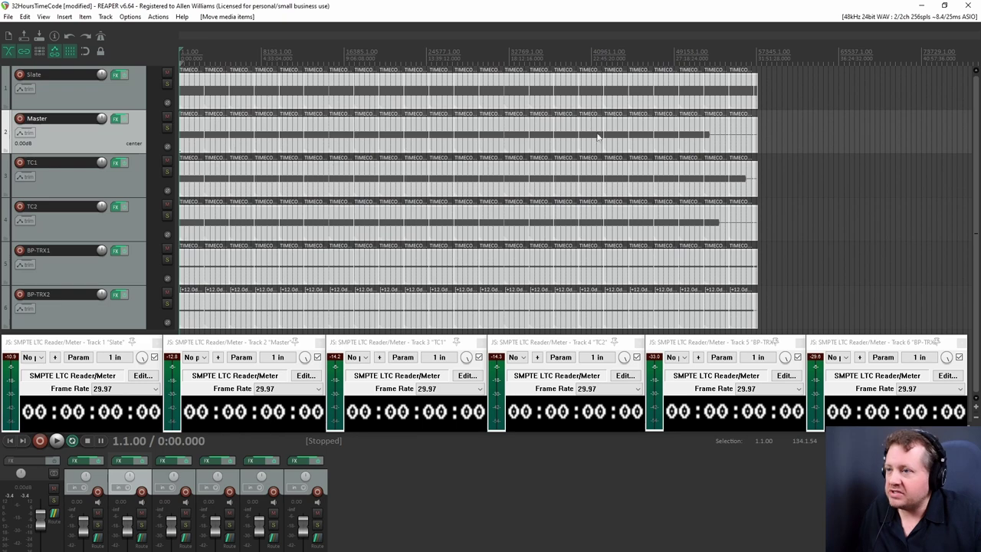
click(710, 55)
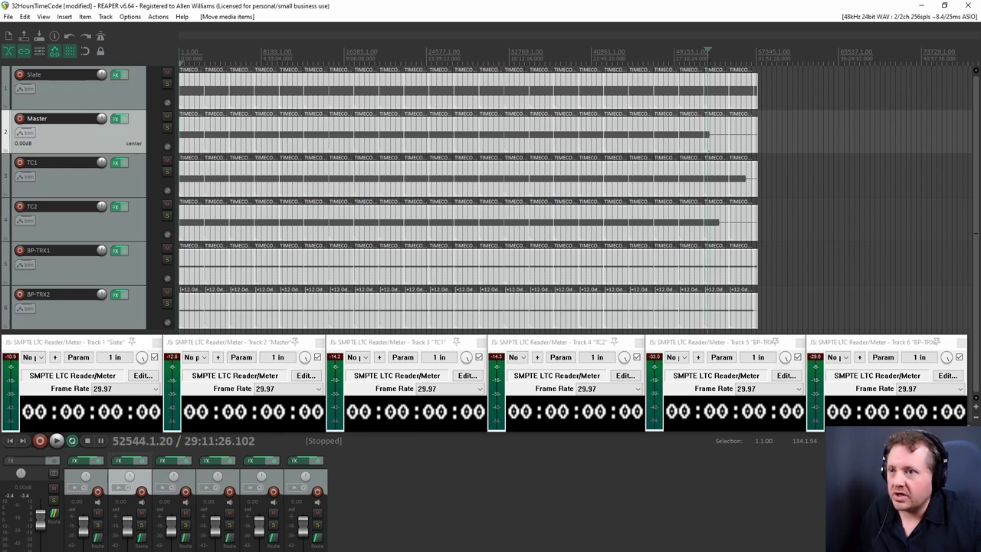
scroll(629, 83, up, 10)
click(611, 55)
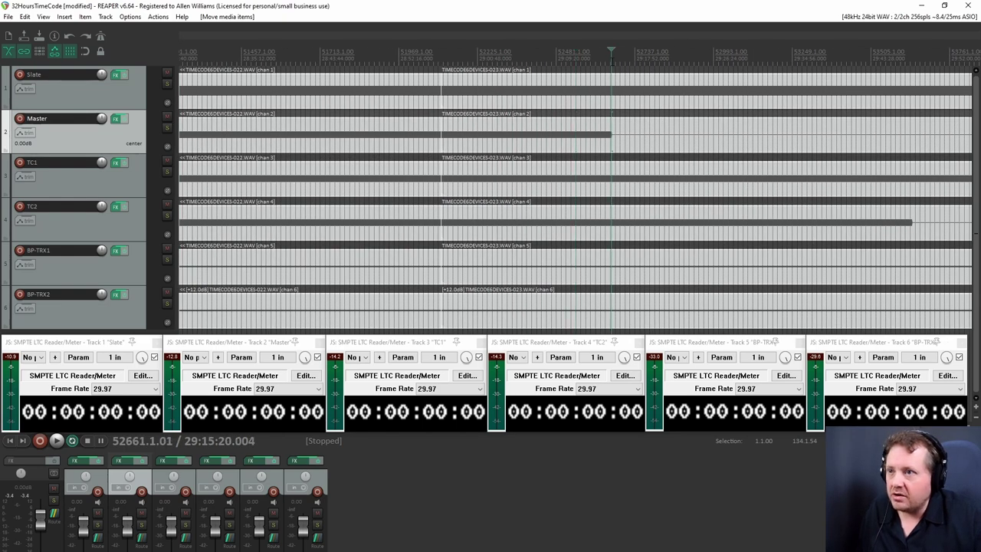
scroll(620, 71, up, 5)
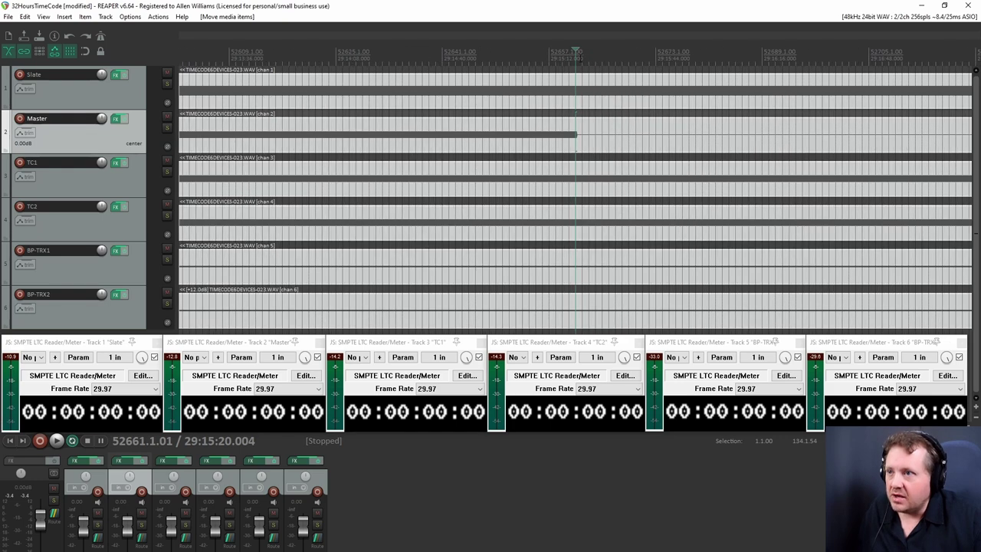
click(578, 55)
scroll(578, 55, up, 5)
click(566, 134)
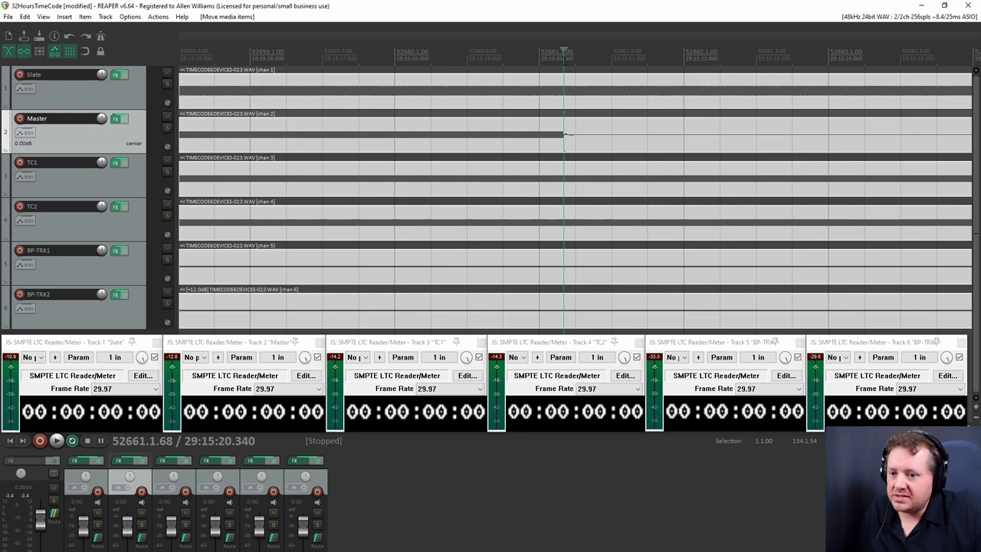
Mark a tiny time selection from about 52661.1.63 to 52661.1.68 and set the edit cursor back to the Master signal's end
mouse_move(564, 56)
mouse_down()
mouse_move(545, 62)
mouse_move(561, 62)
mouse_up()
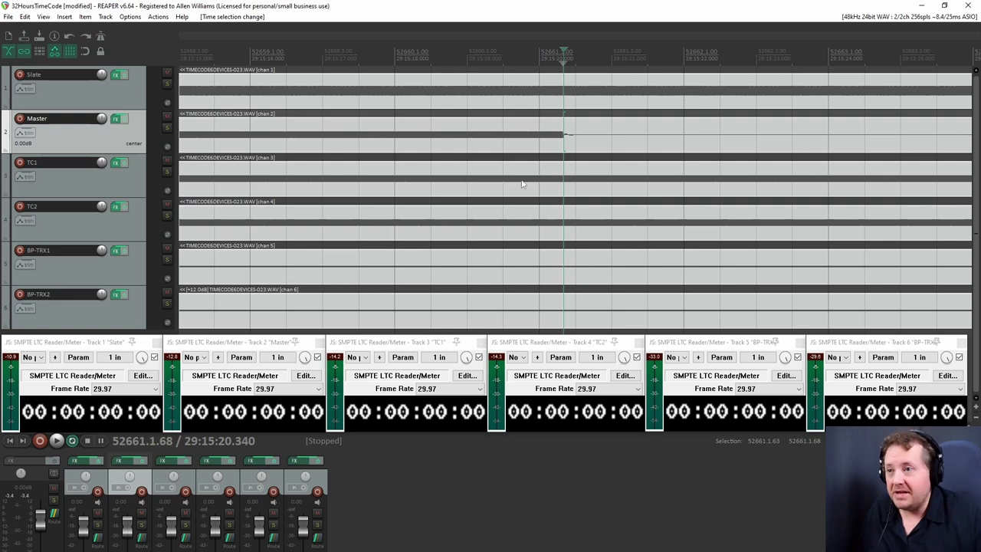
key(Left)
key(Left)
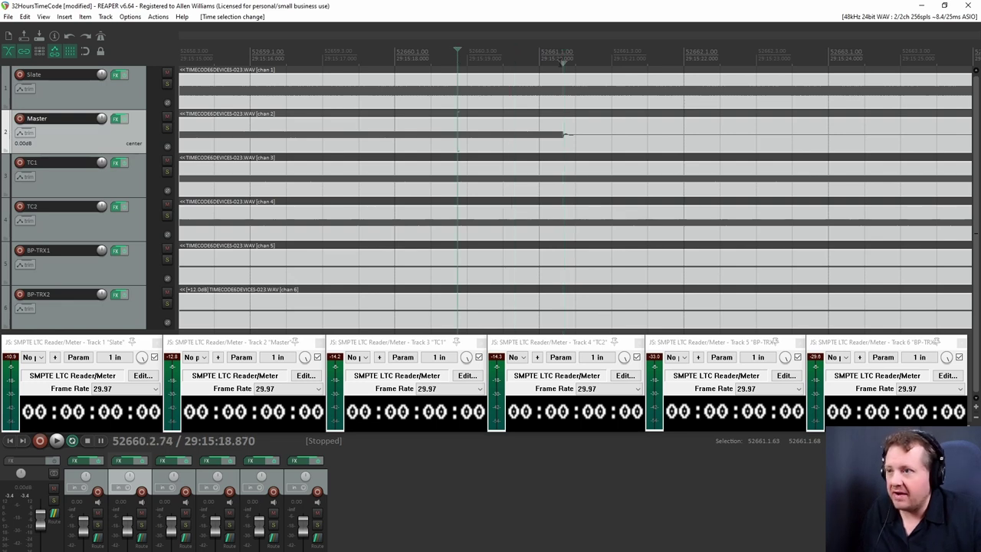
click(563, 60)
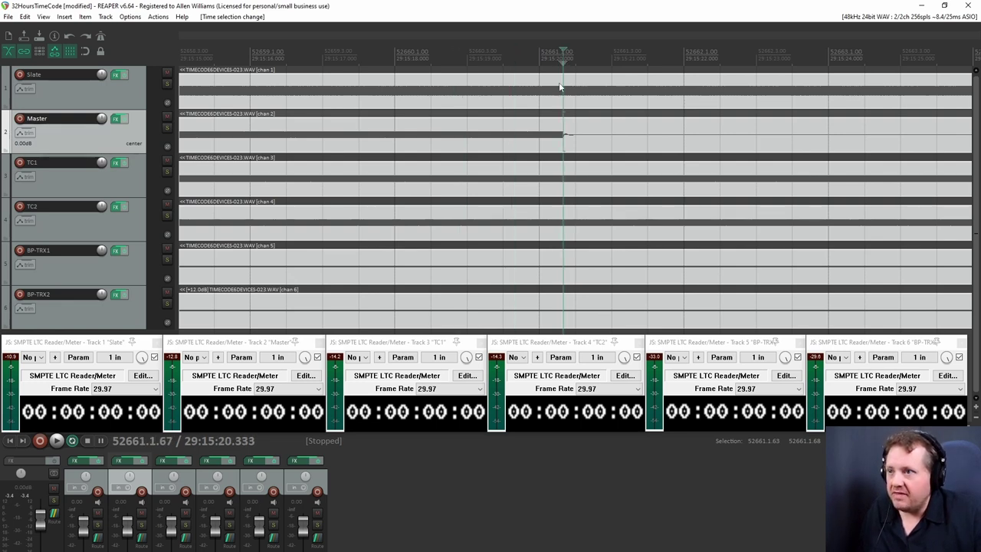
Place the edit cursor where the TC2 track's timecode signal ends in the TIMECODE6DEVICES-023.WAV item
scroll(565, 143, down, 6)
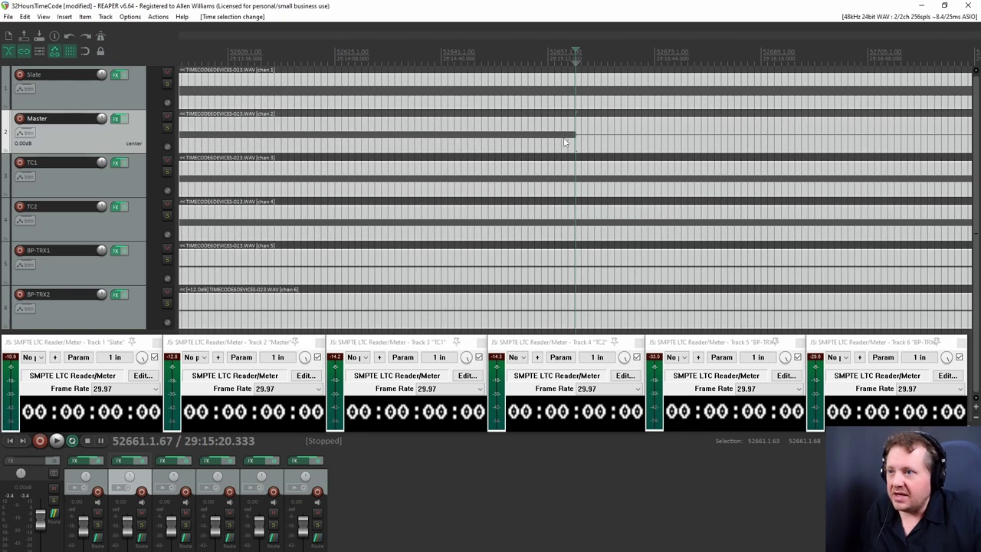
scroll(564, 142, down, 2)
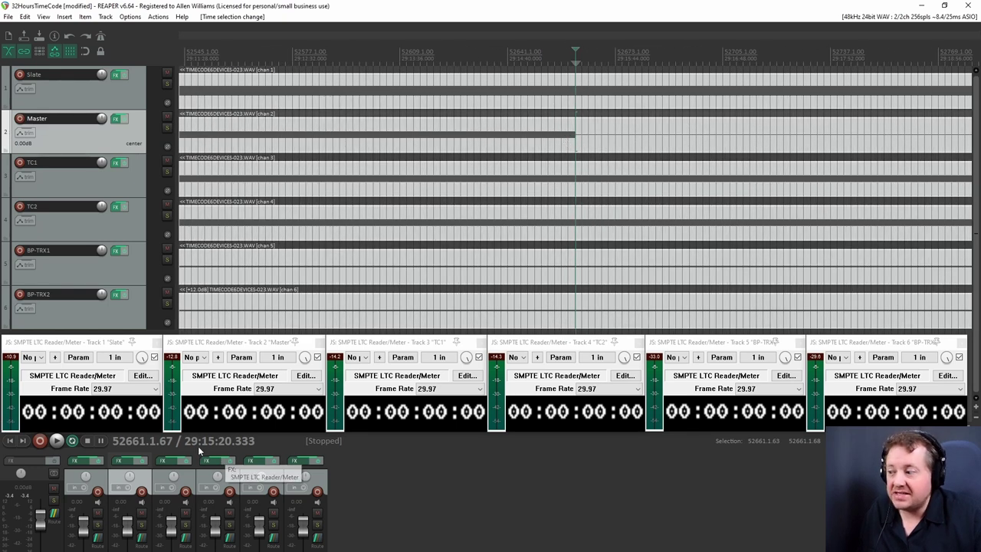
scroll(701, 195, down, 8)
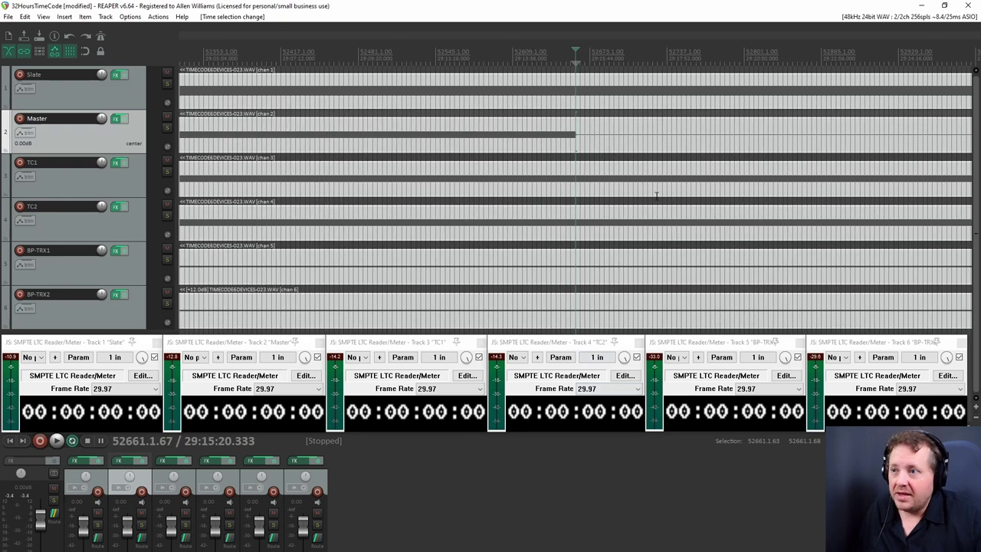
scroll(701, 195, down, 2)
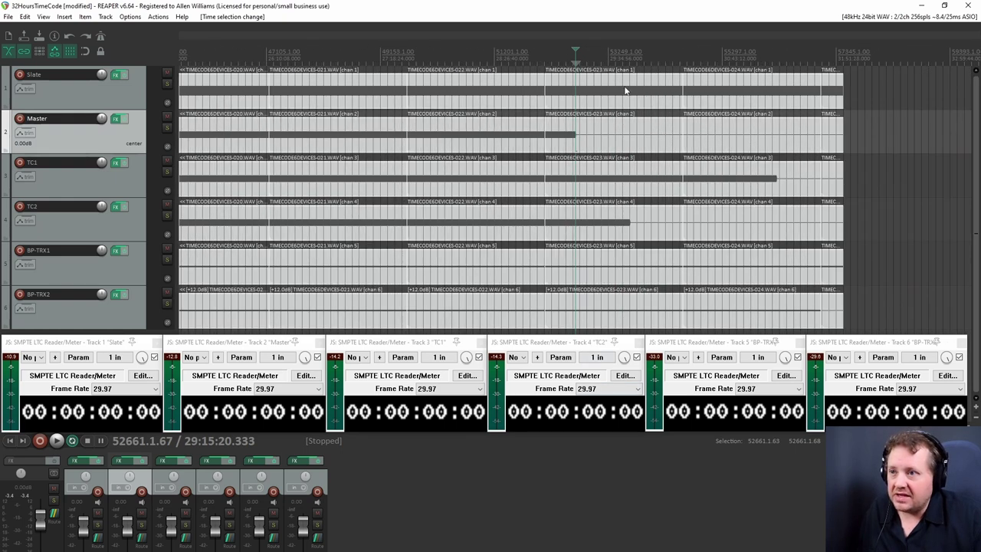
click(636, 109)
scroll(641, 109, up, 10)
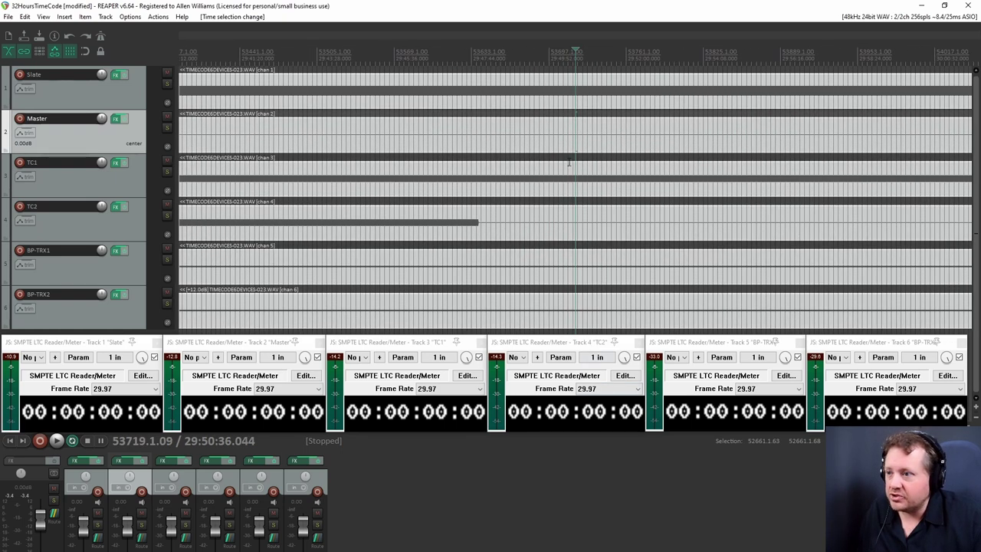
click(481, 73)
scroll(481, 72, up, 6)
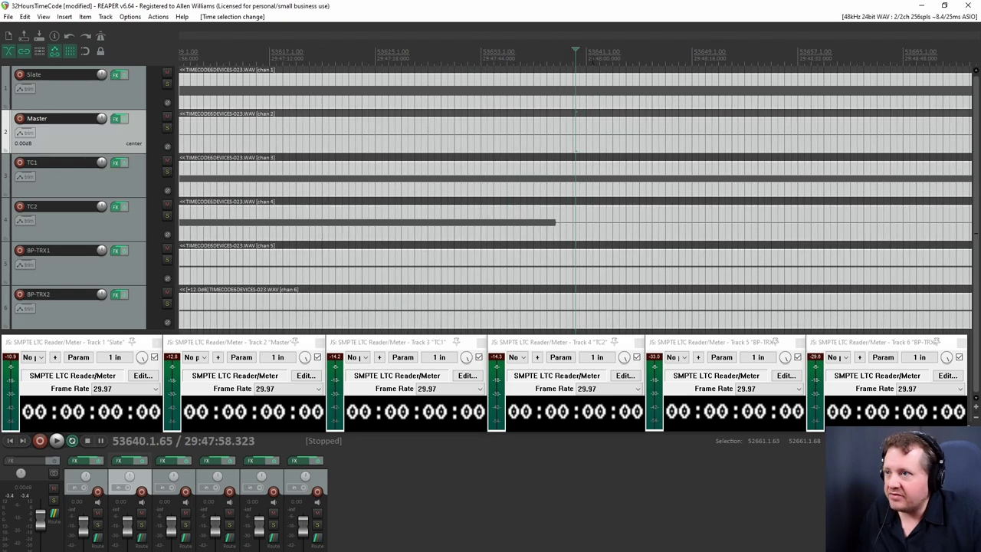
click(557, 58)
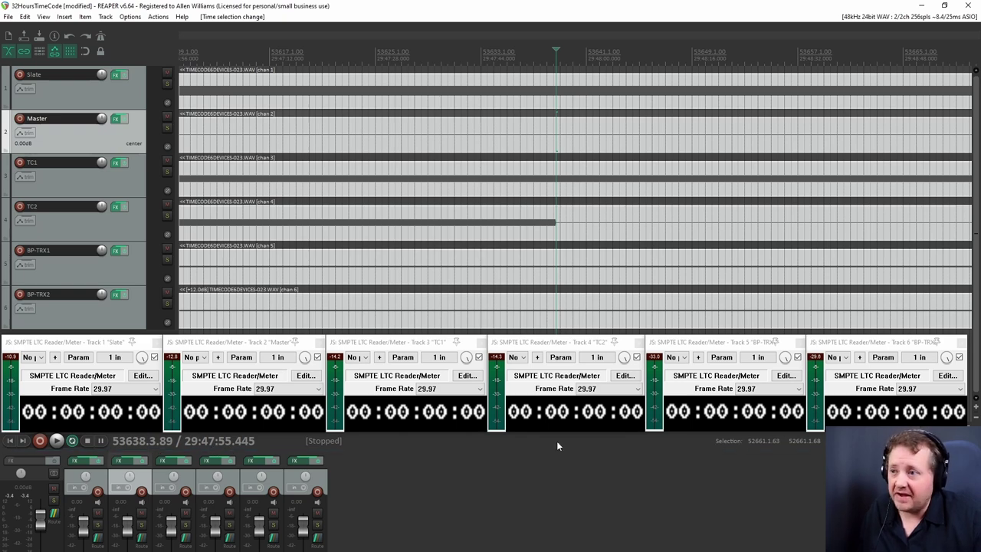
Place the edit cursor exactly where the TC1 track's timecode signal ends in the TIMECODE6DEVICES-024.WAV item
scroll(625, 246, down, 3)
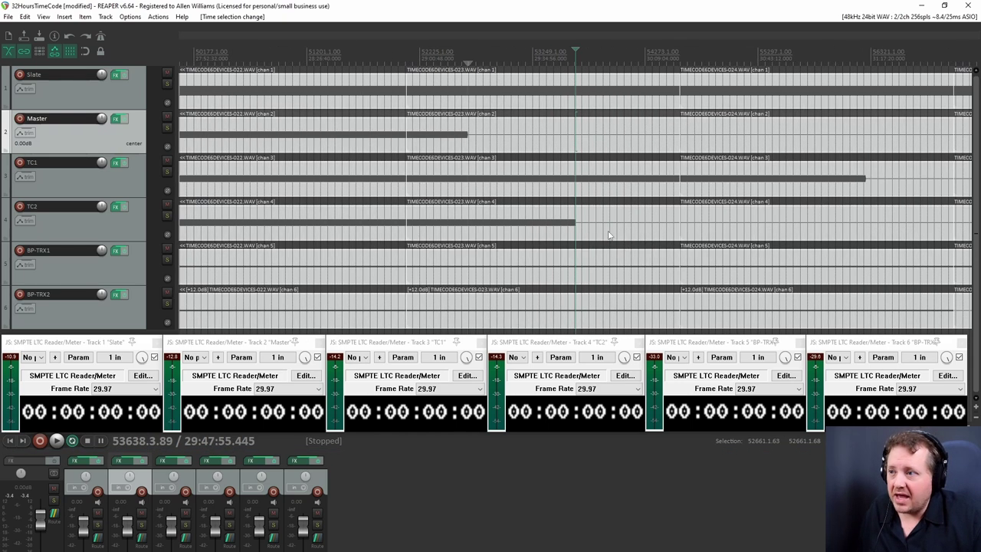
click(869, 59)
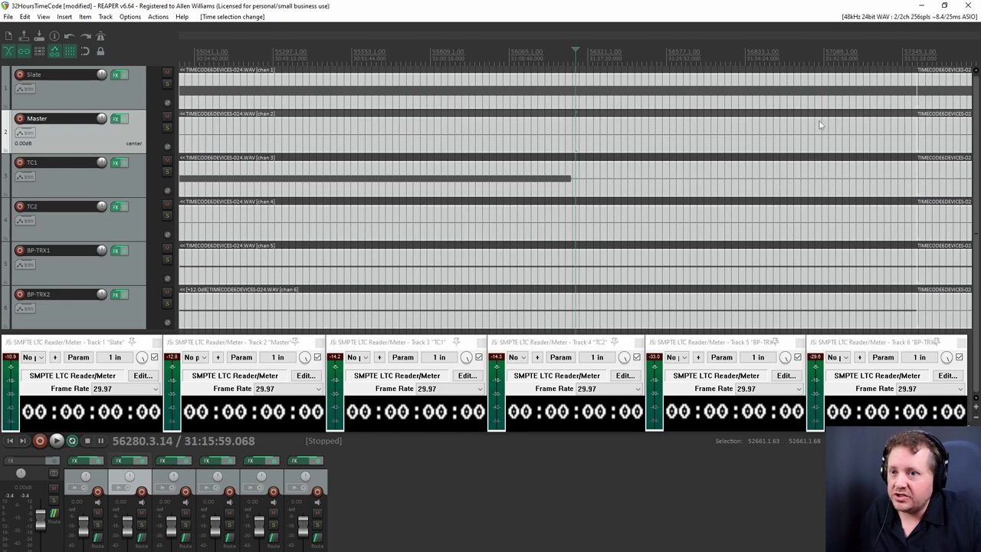
scroll(590, 88, up, 5)
click(557, 61)
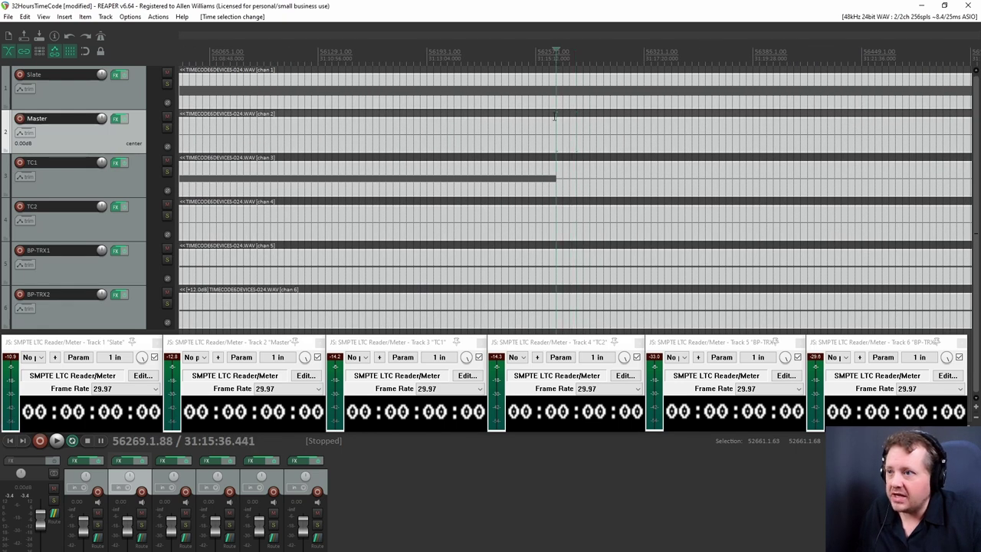
scroll(550, 141, up, 5)
click(567, 146)
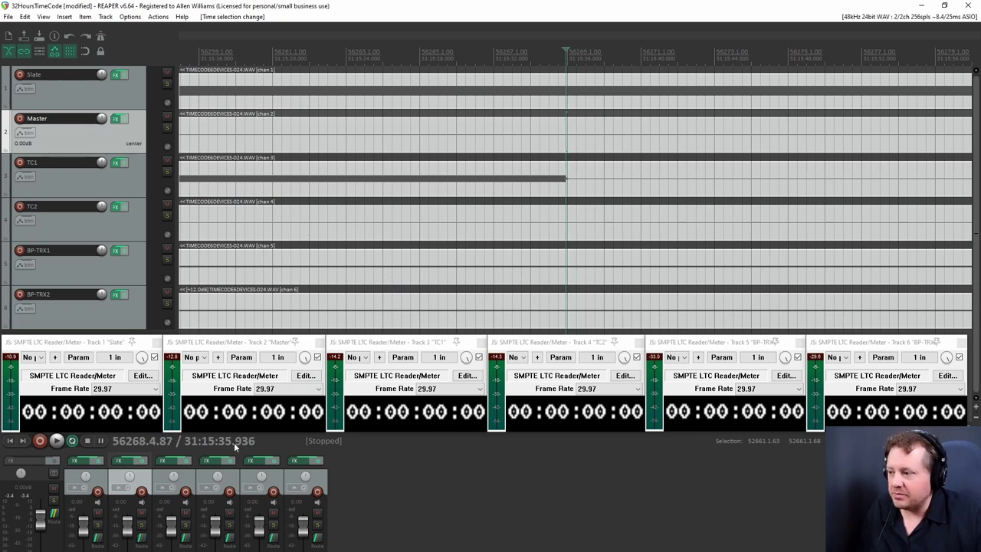
scroll(560, 181, up, 6)
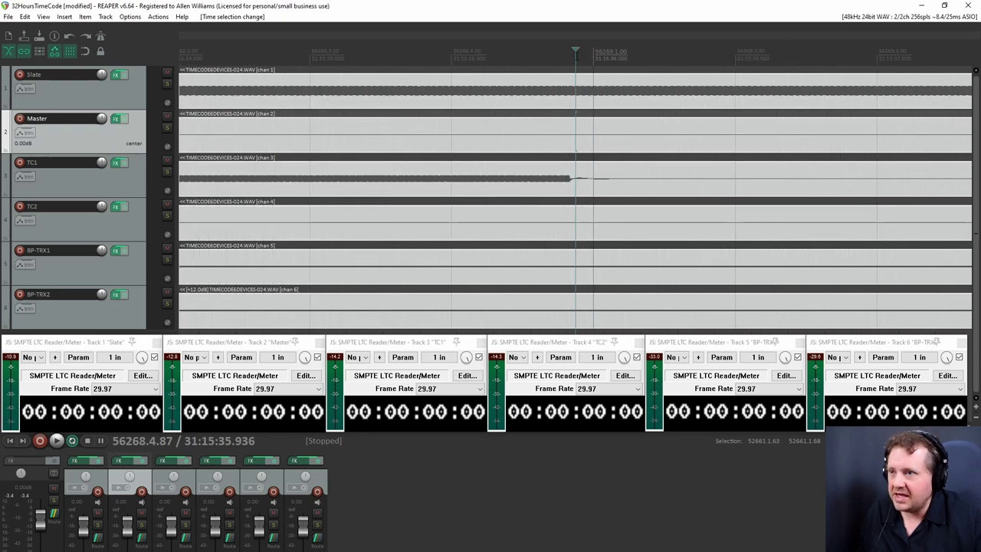
Place the edit cursor roughly where the Master track's timecode signal ends to read its duration again
scroll(505, 150, down, 10)
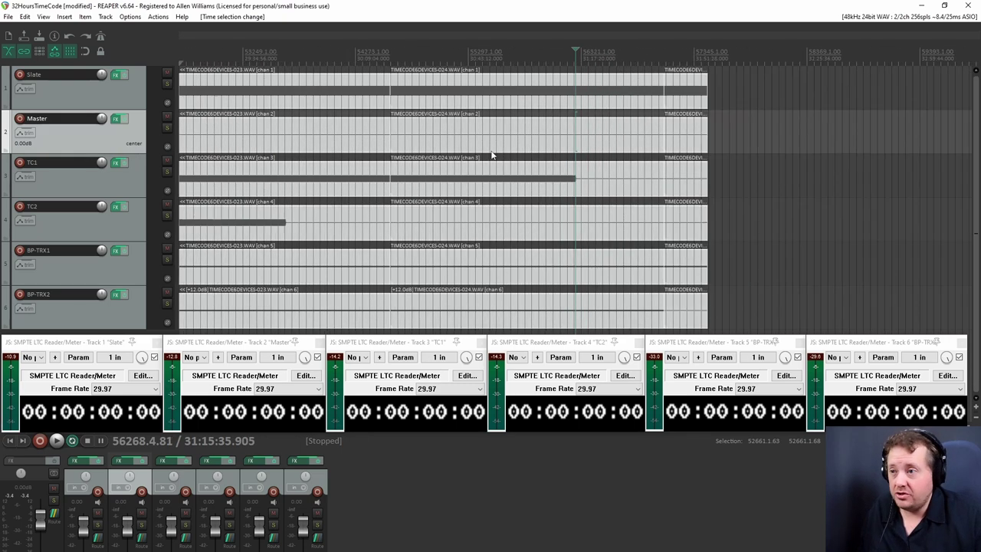
scroll(492, 155, down, 5)
click(475, 61)
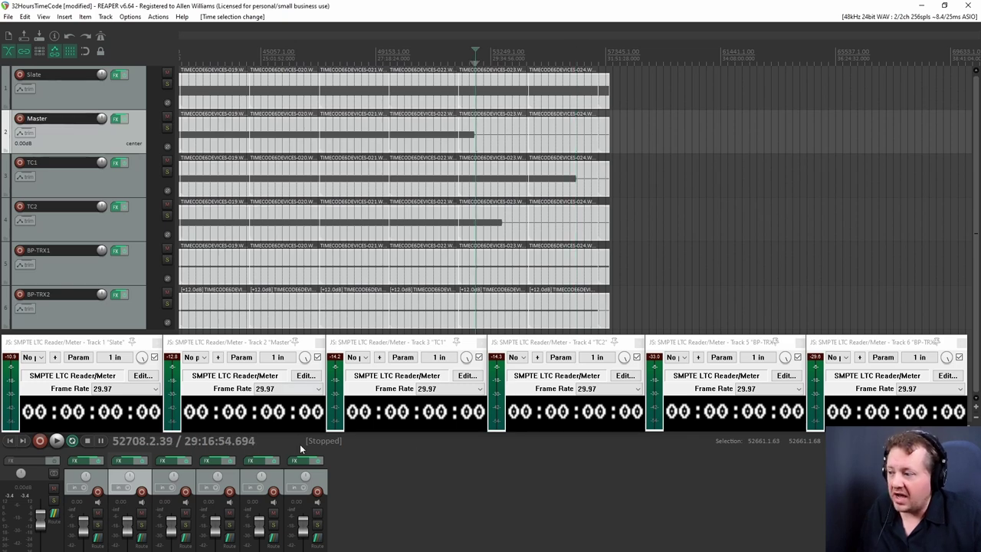
Return the edit cursor to the project start and make a time selection spanning the whole recording, from 1.1.00 to 57467.3.49
scroll(563, 244, up, 2)
scroll(502, 240, down, 6)
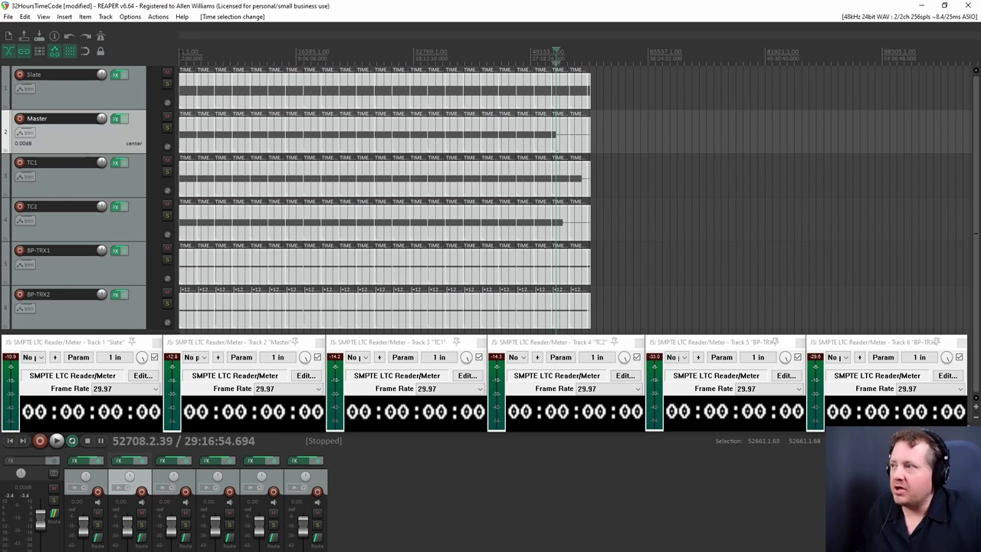
click(182, 83)
scroll(248, 83, up, 6)
key(ctrl+a)
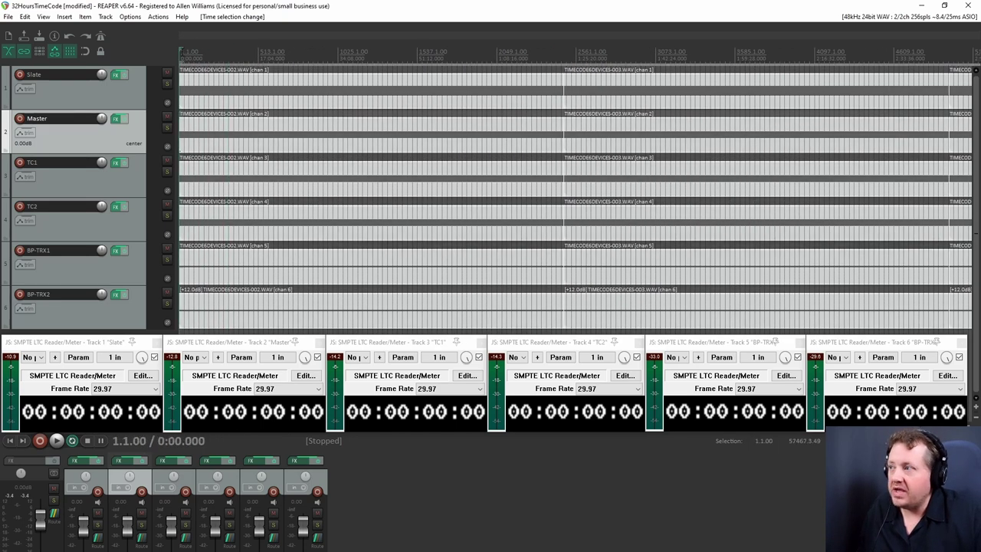
Play and stop the recording several times from the project start to compare the timecode readers of all six tracks
key(space)
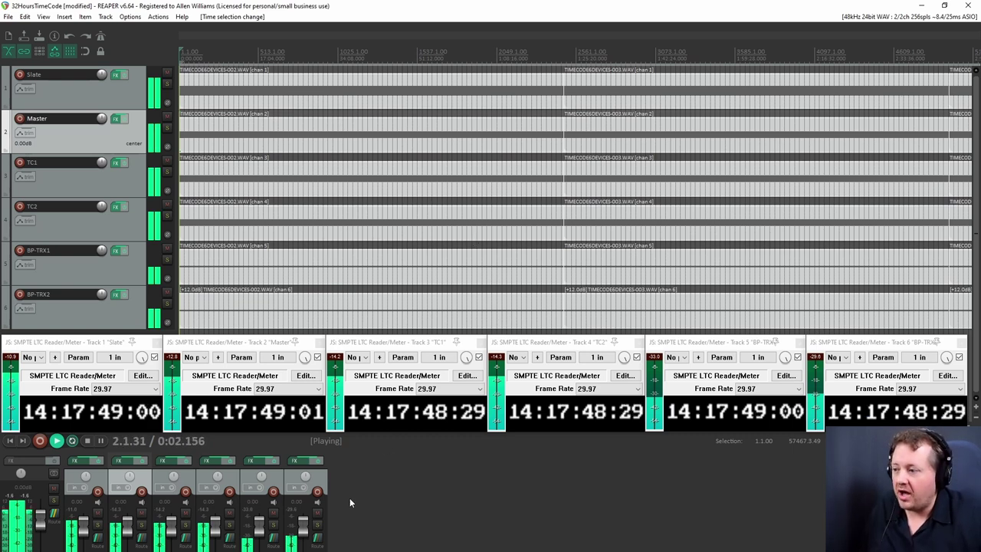
key(space)
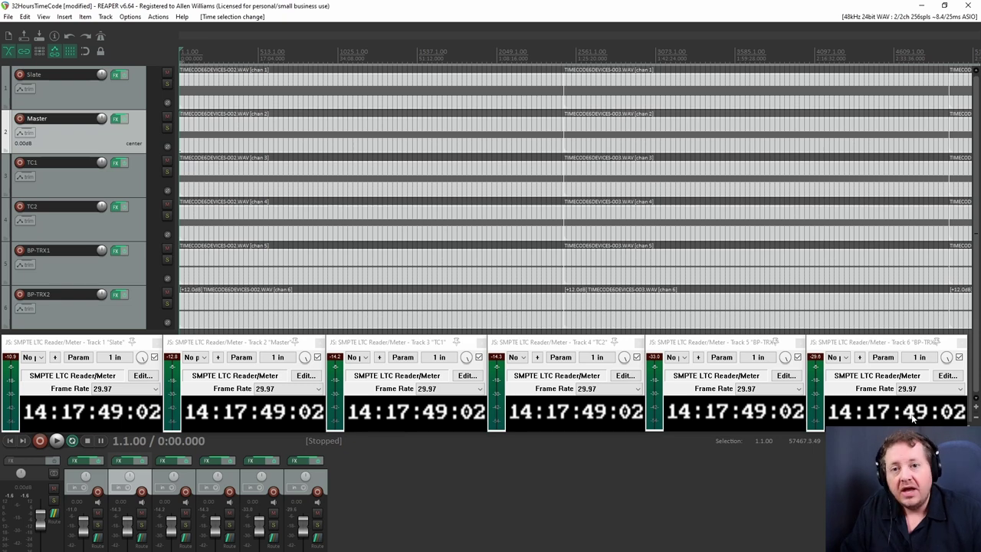
scroll(210, 153, up, 3)
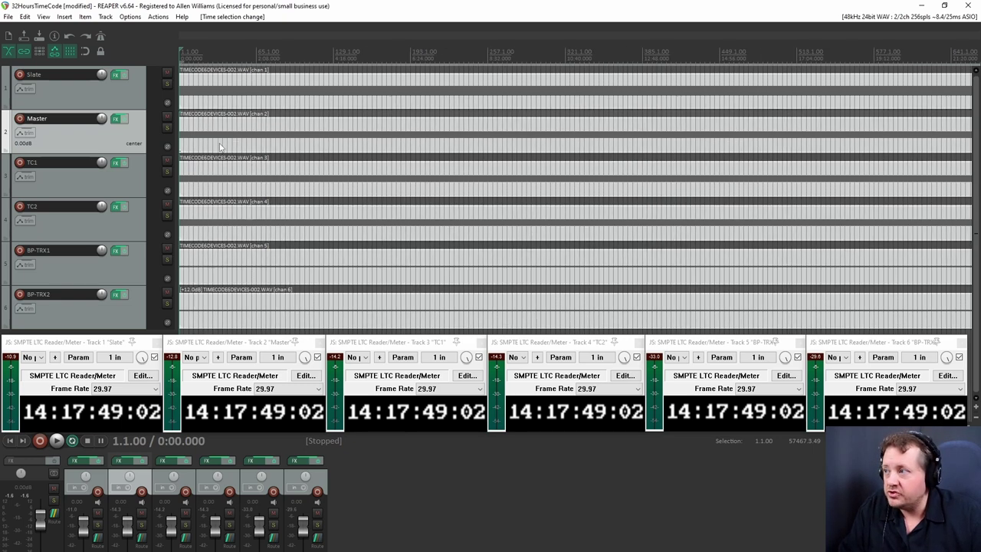
scroll(210, 154, down, 3)
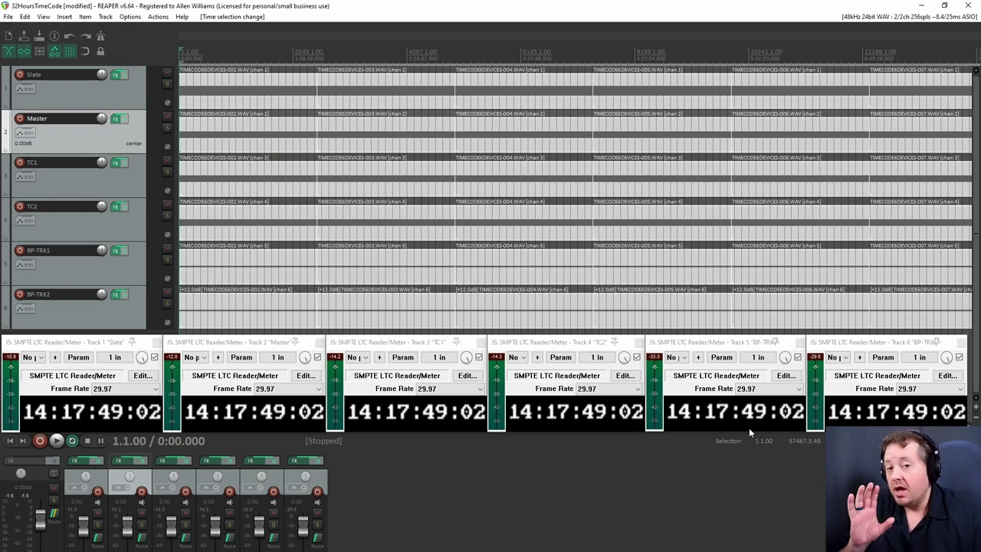
scroll(332, 219, down, 3)
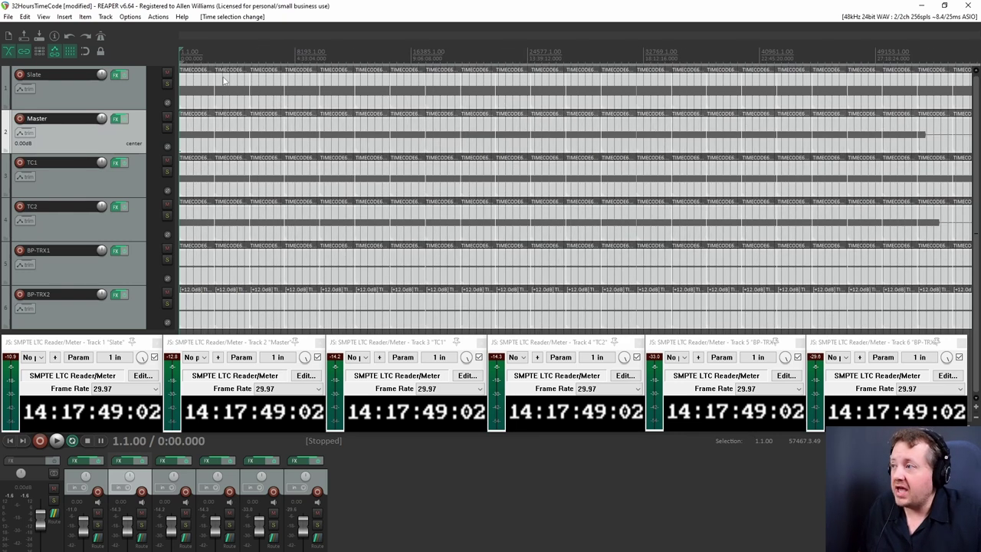
key(space)
key(space)
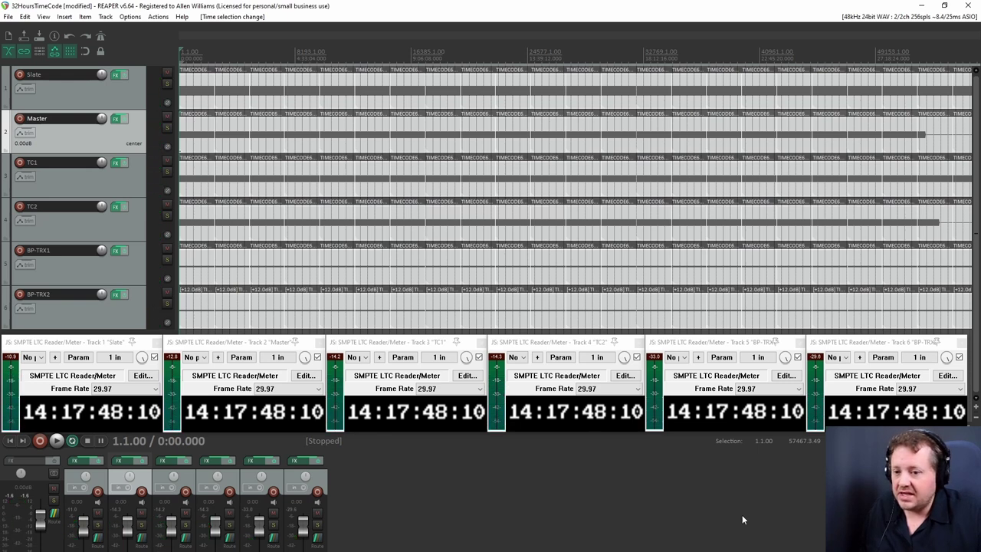
key(space)
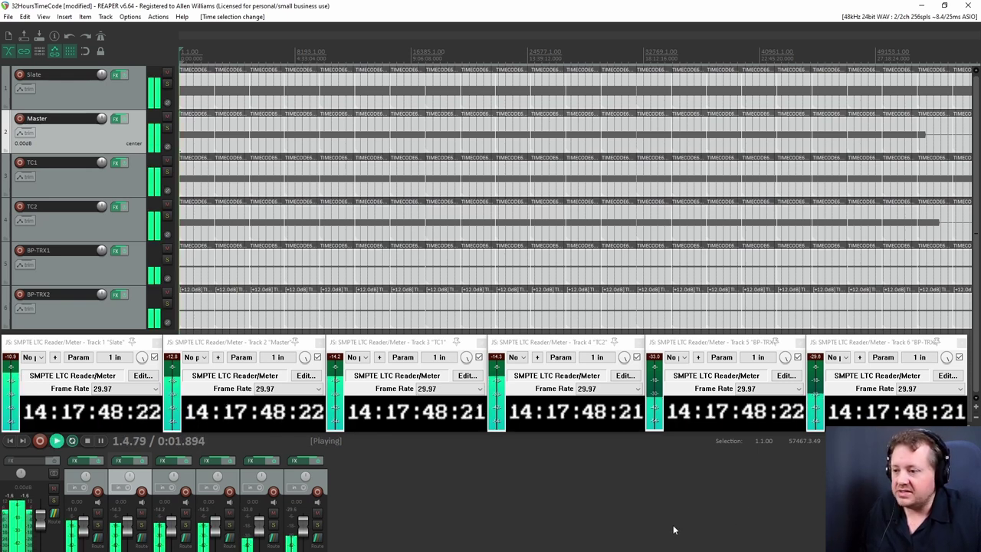
key(space)
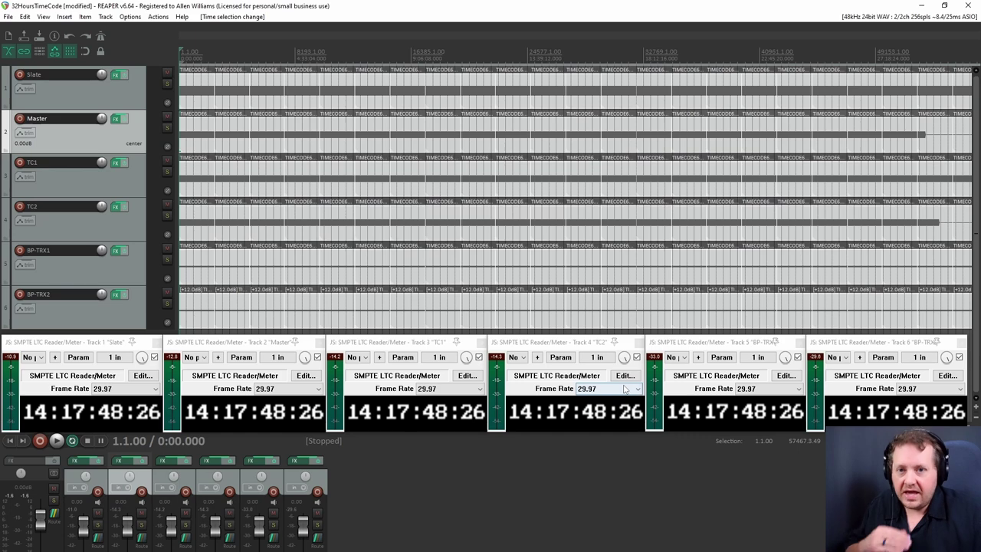
Set the edit cursor at about 2:04:09 and play short passages three times to compare the six timecode readers
scroll(218, 44, down, 2)
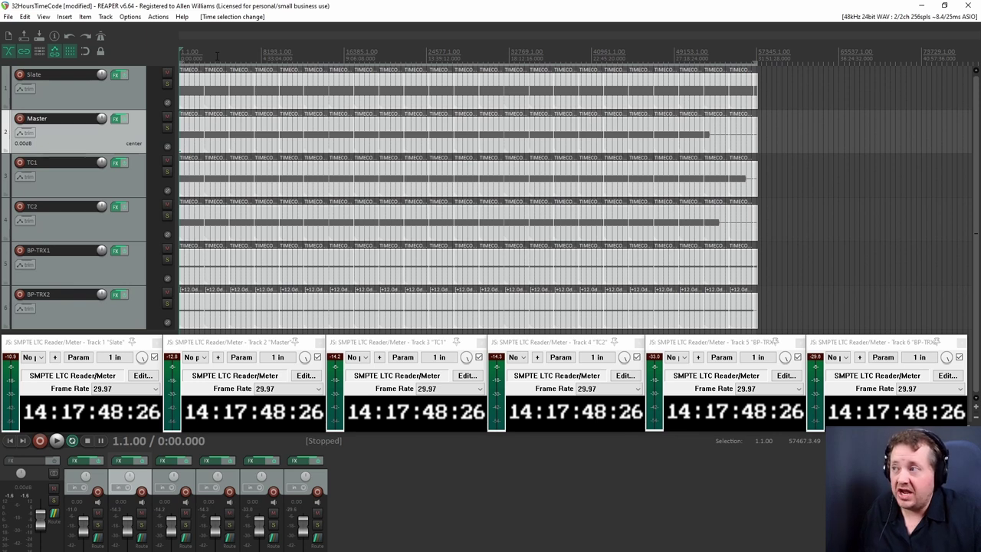
click(216, 55)
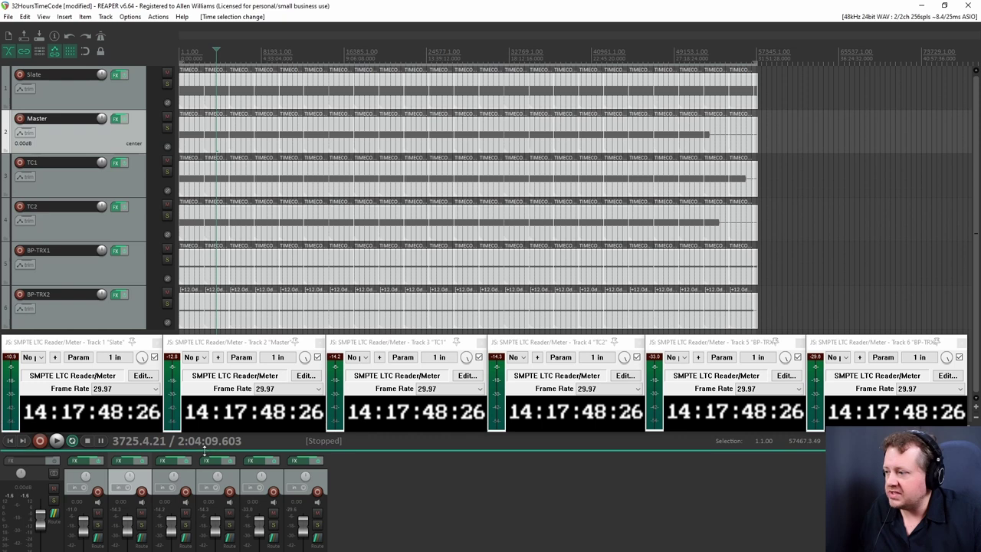
key(space)
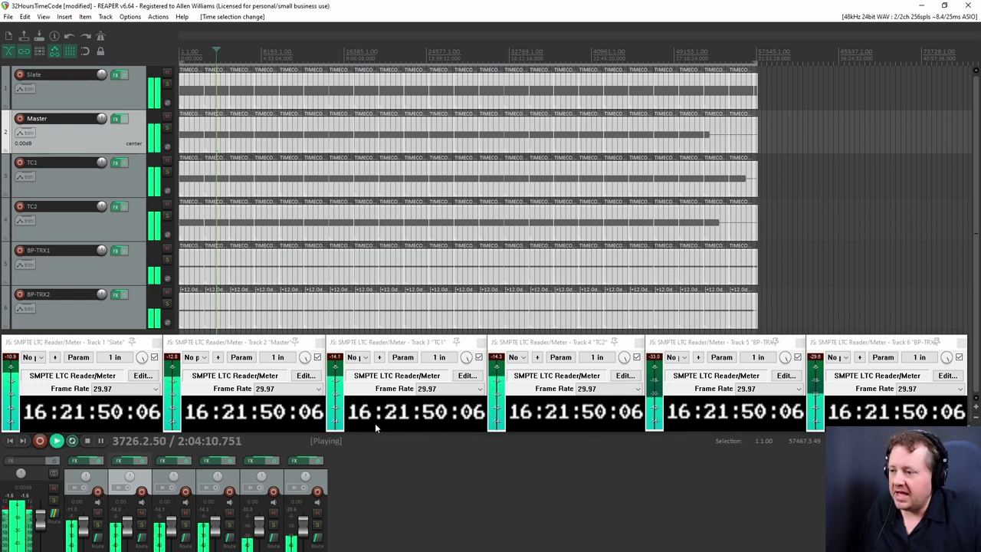
key(space)
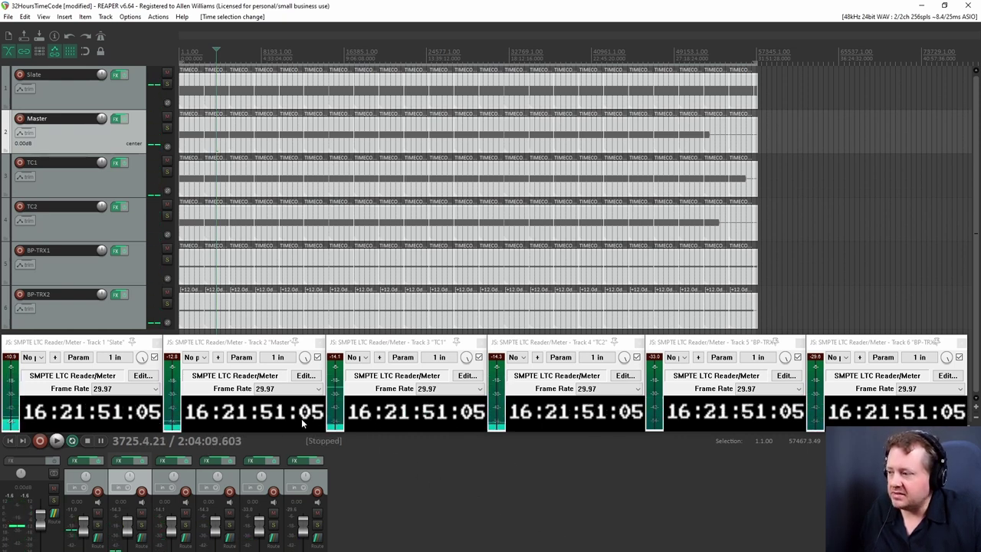
key(space)
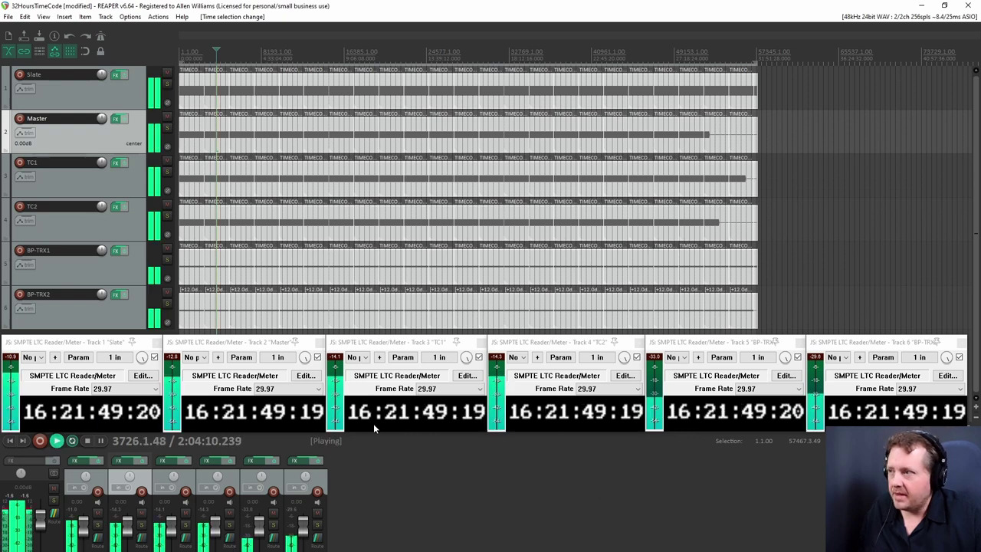
key(space)
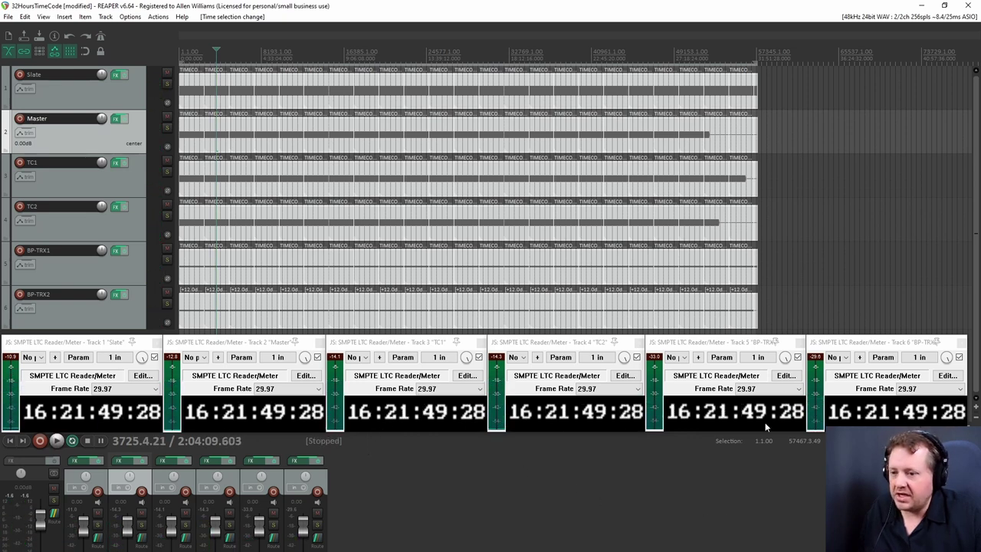
key(space)
key(space)
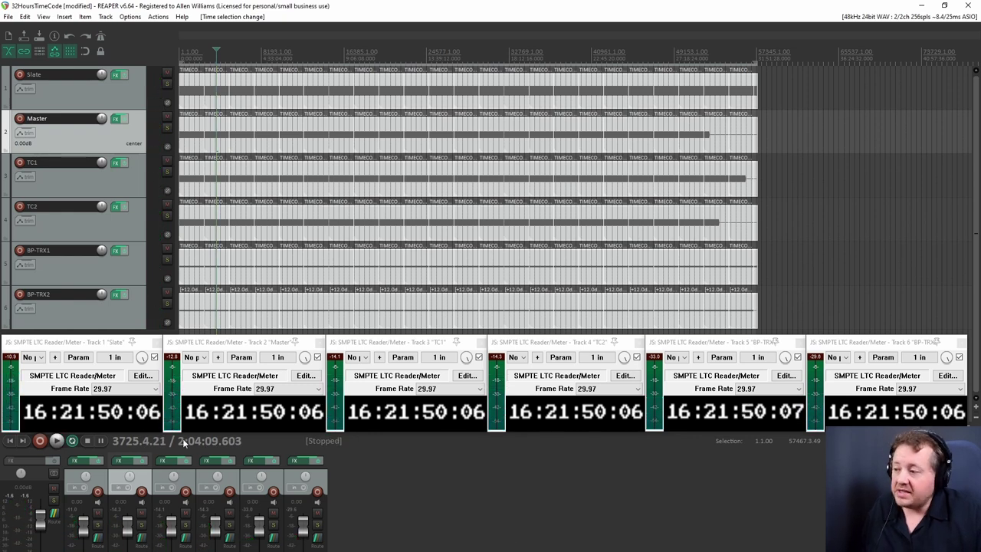
Move the edit cursor to about 4:05:57 and repeatedly play short passages to compare the six timecode readers
click(241, 55)
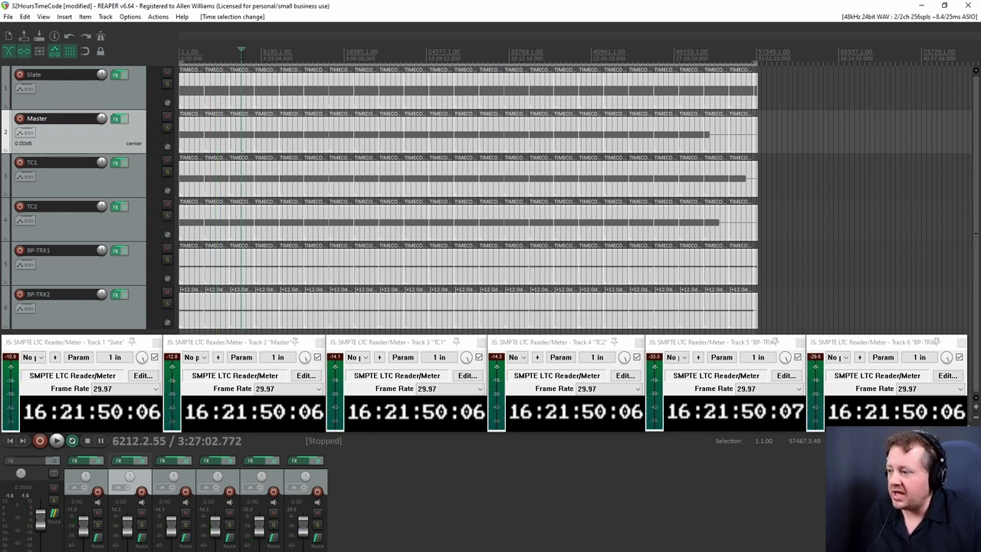
click(244, 55)
click(253, 55)
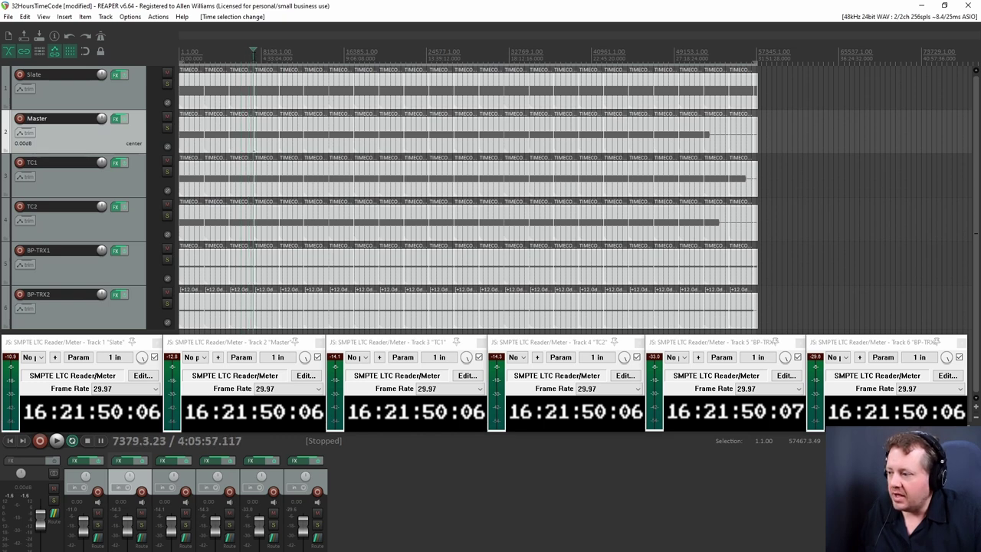
key(space)
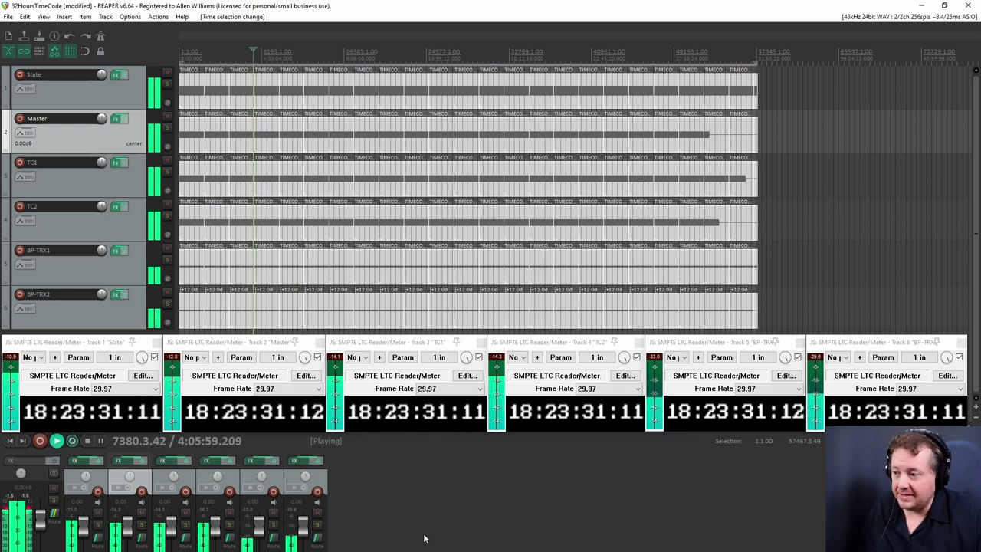
key(space)
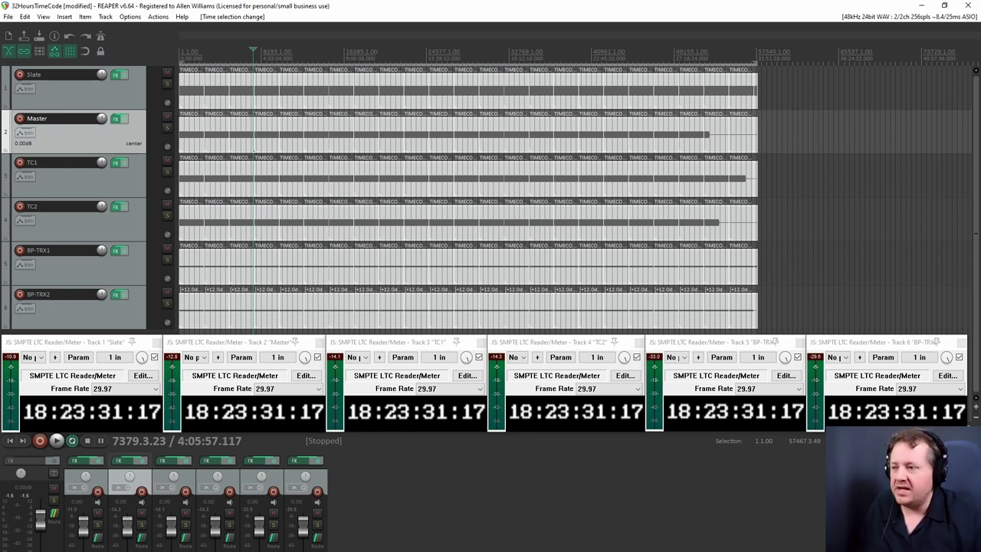
key(space)
key(space)
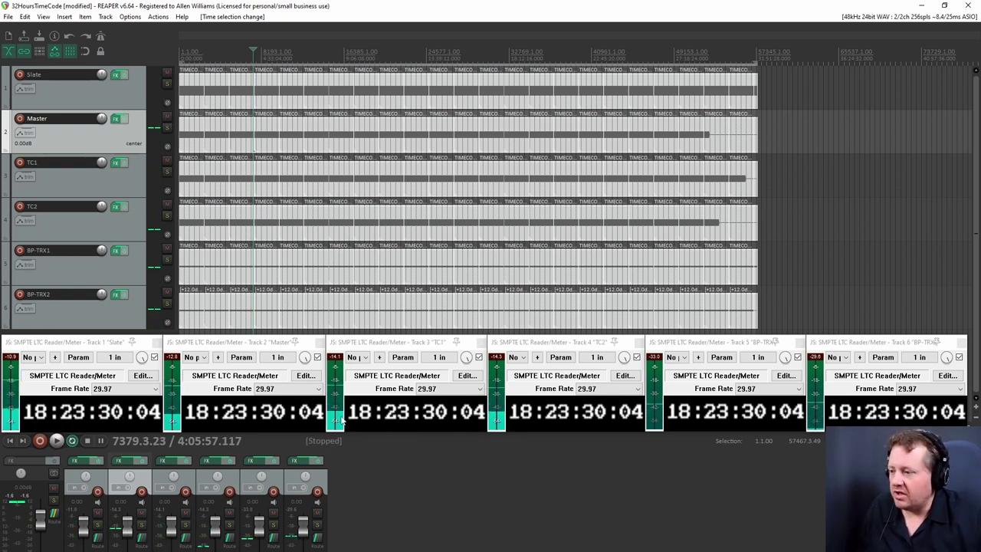
key(space)
key(space)
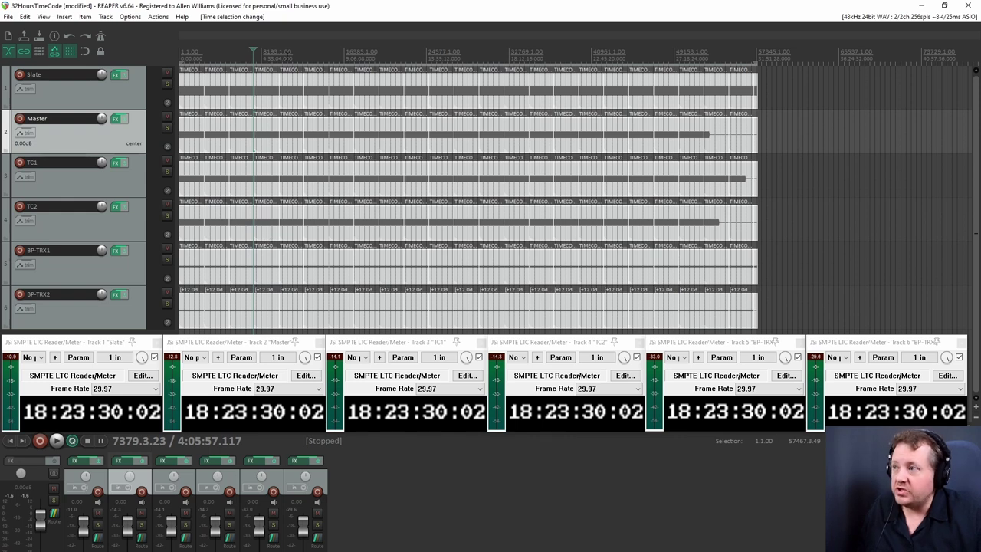
Move the edit cursor to about 6:04:21 and play brief passages there to compare the six timecode readers
click(288, 52)
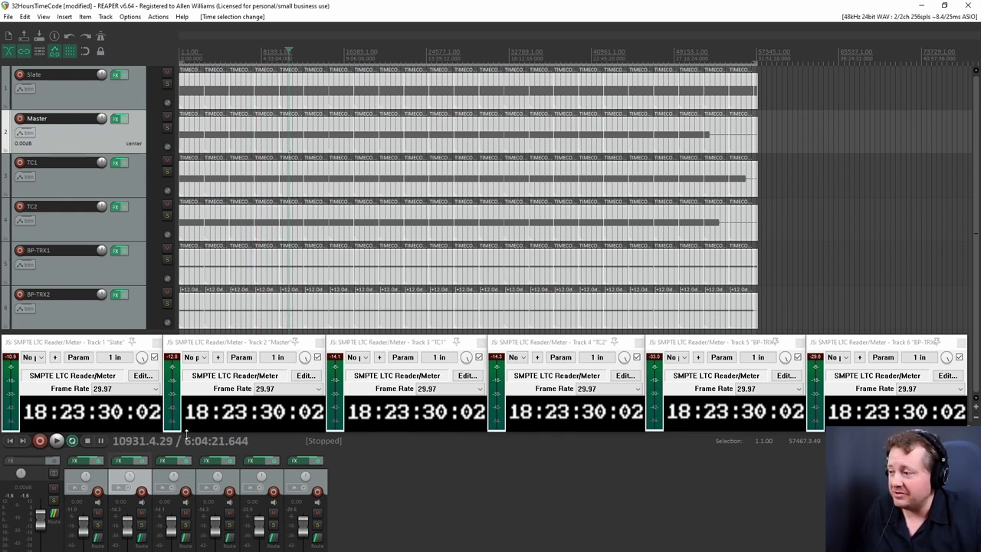
key(space)
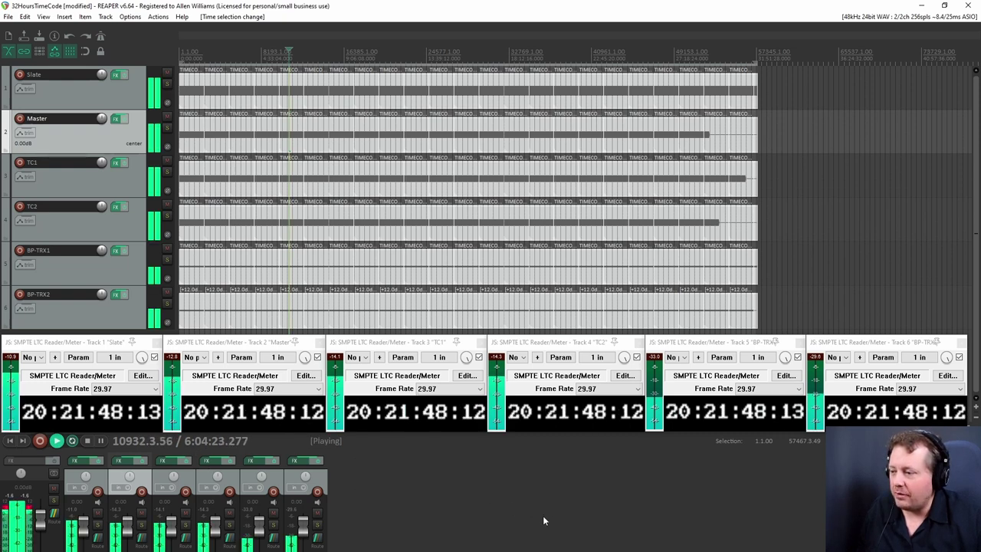
key(space)
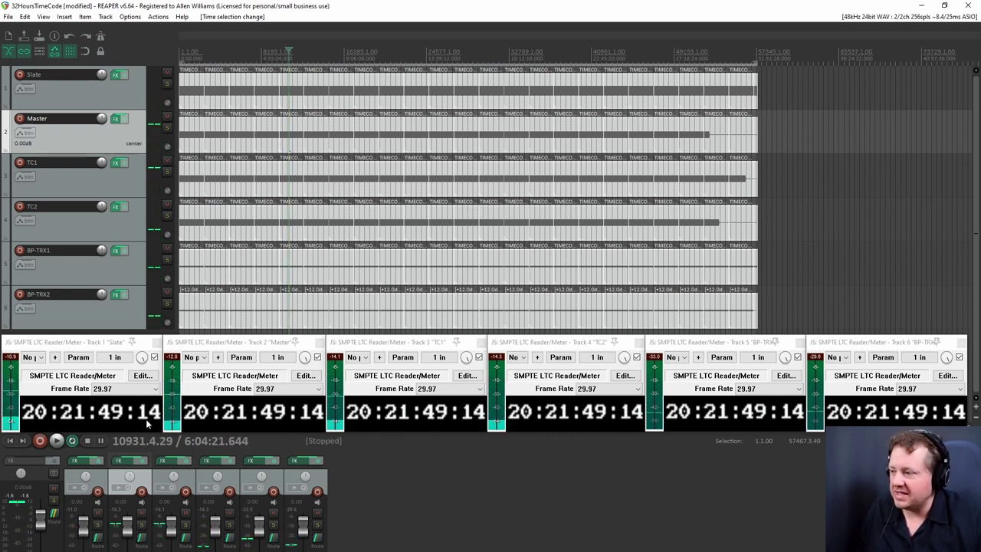
key(space)
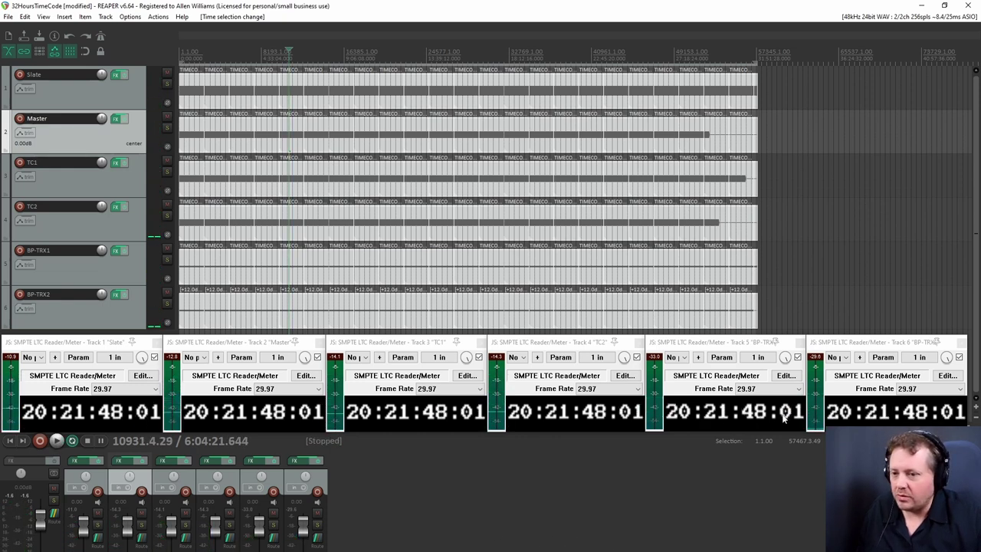
key(space)
key(space)
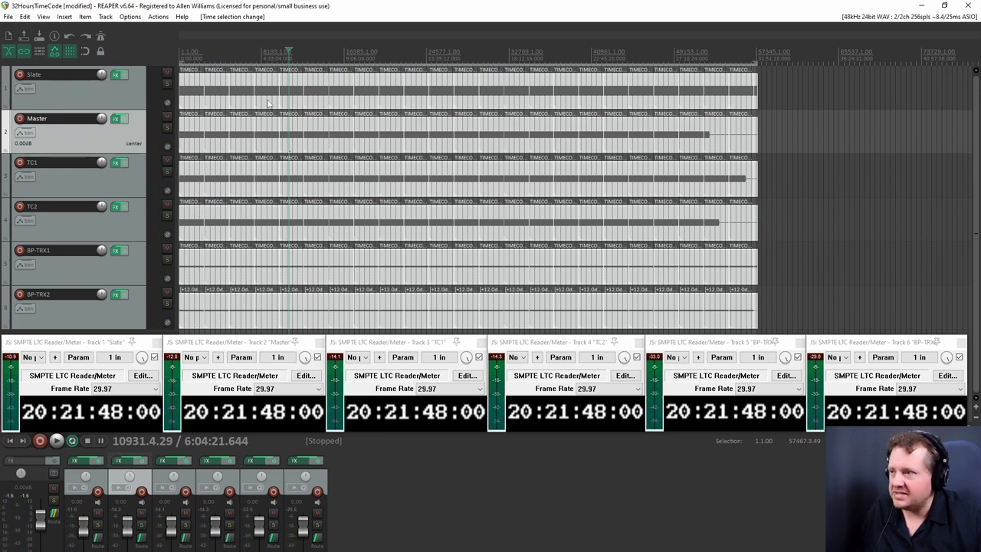
Move the edit cursor to about 10:04:33 and repeatedly play short passages to compare the six timecode readers
click(336, 55)
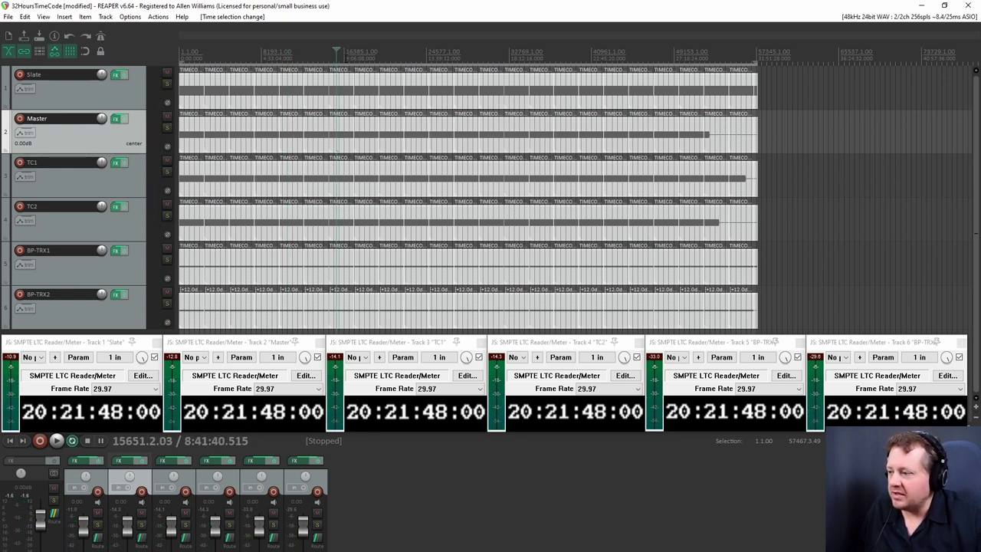
drag(337, 56, 361, 50)
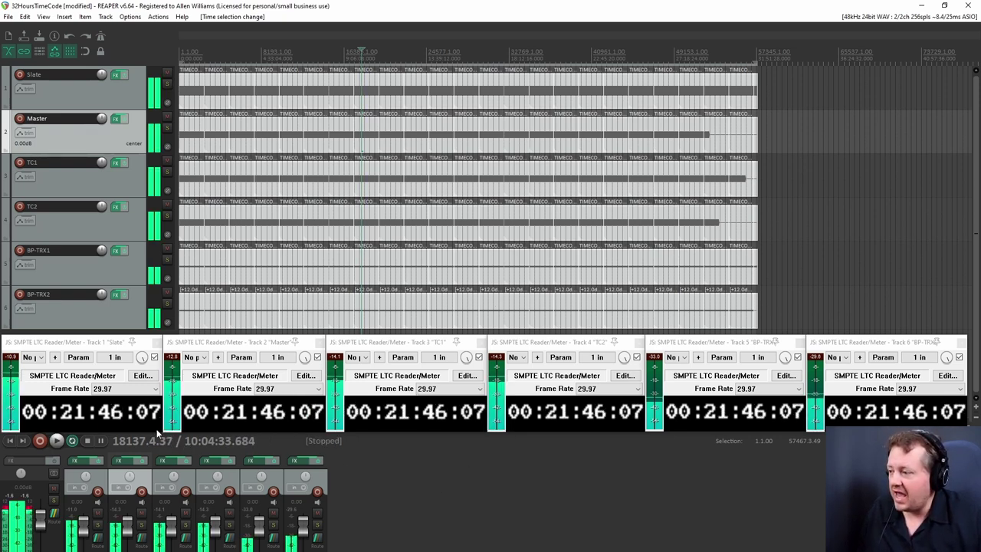
key(space)
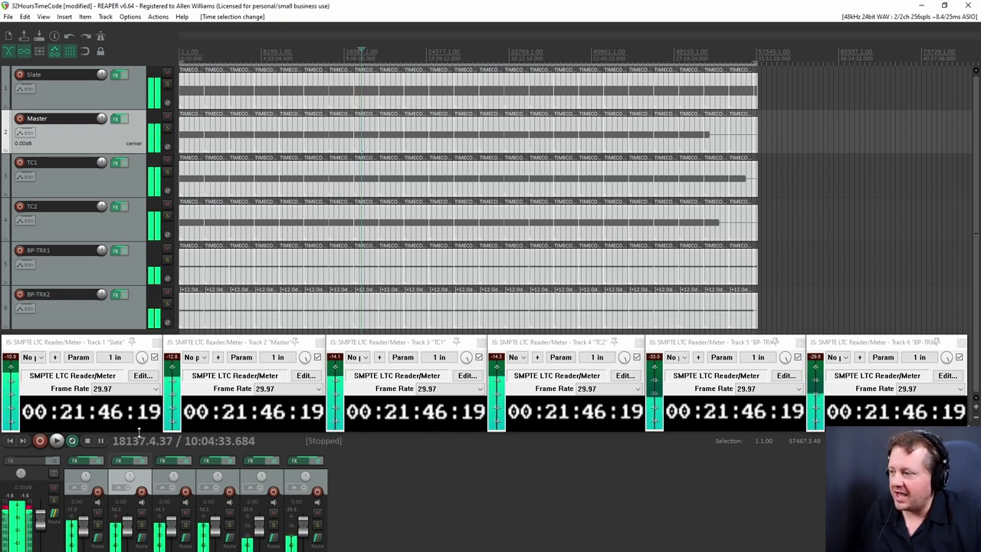
key(space)
key(space)
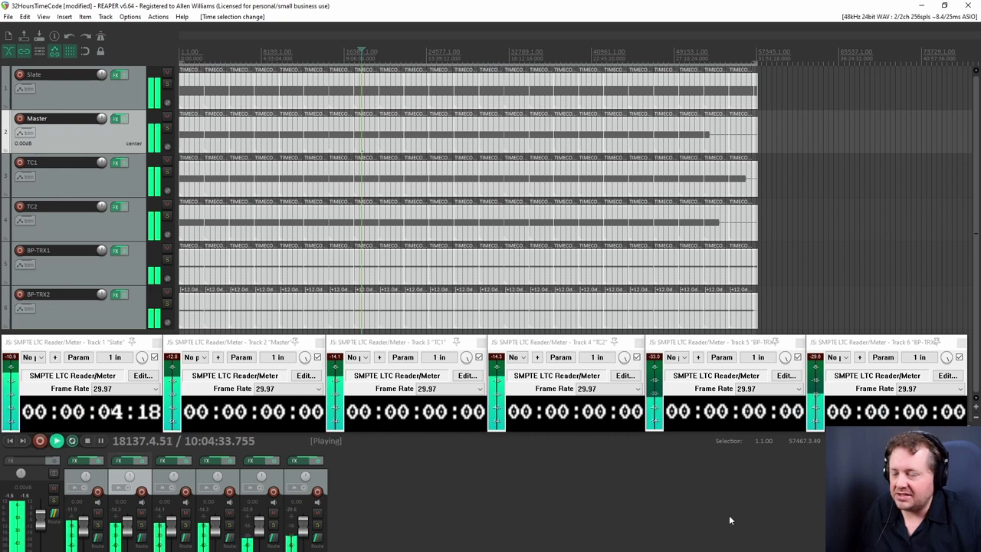
key(space)
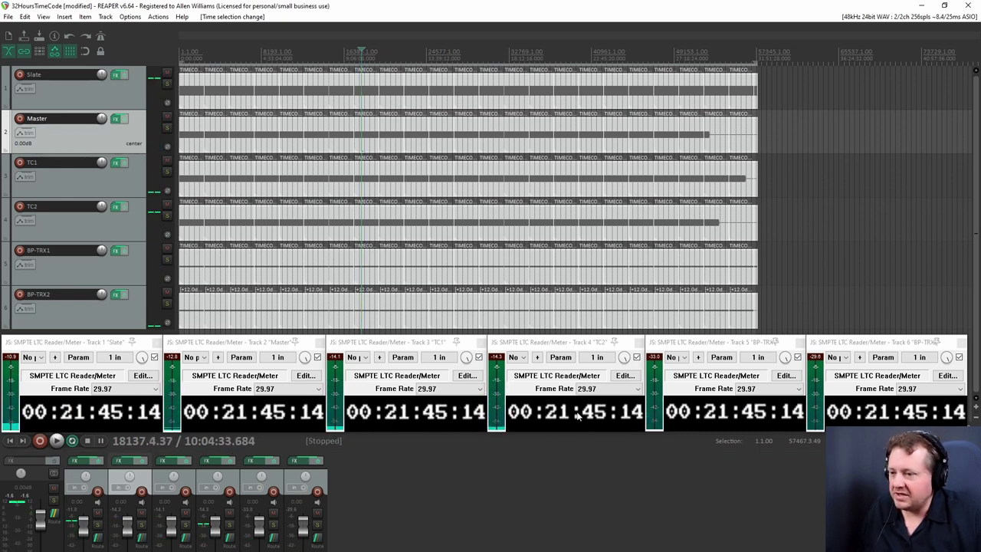
key(space)
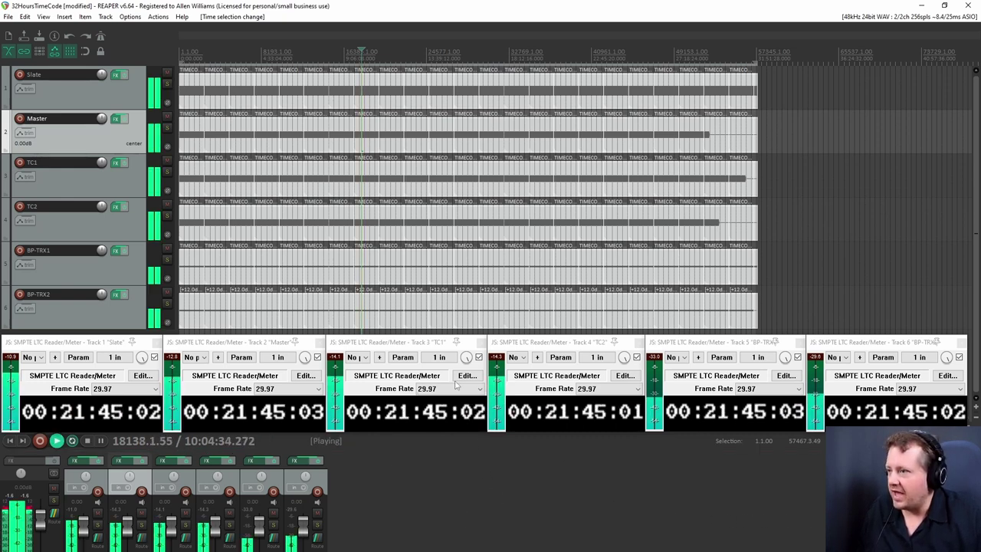
key(space)
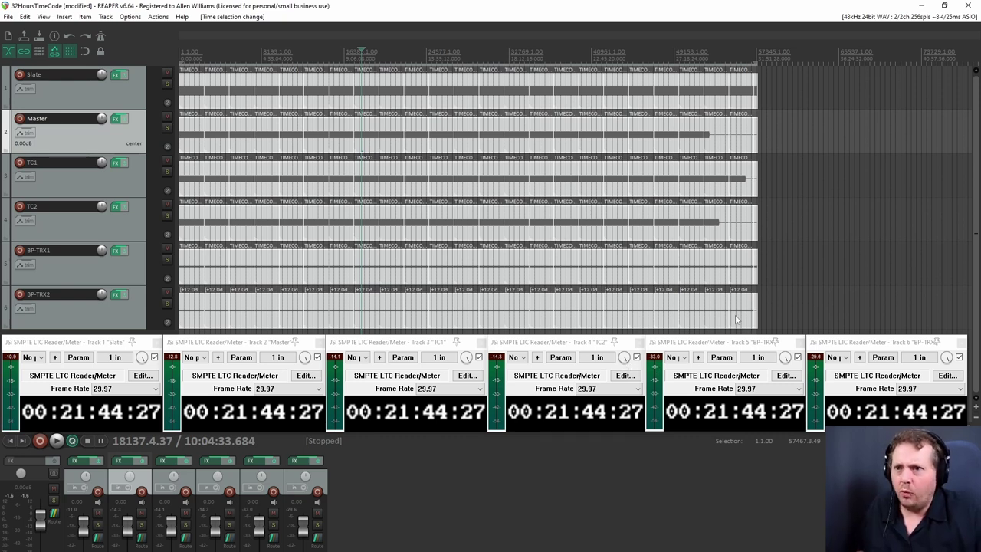
Set the edit cursor at about 15:00:35 and play several brief passages to compare the timecode readers of all six tracks
click(415, 52)
click(444, 52)
click(464, 52)
click(458, 52)
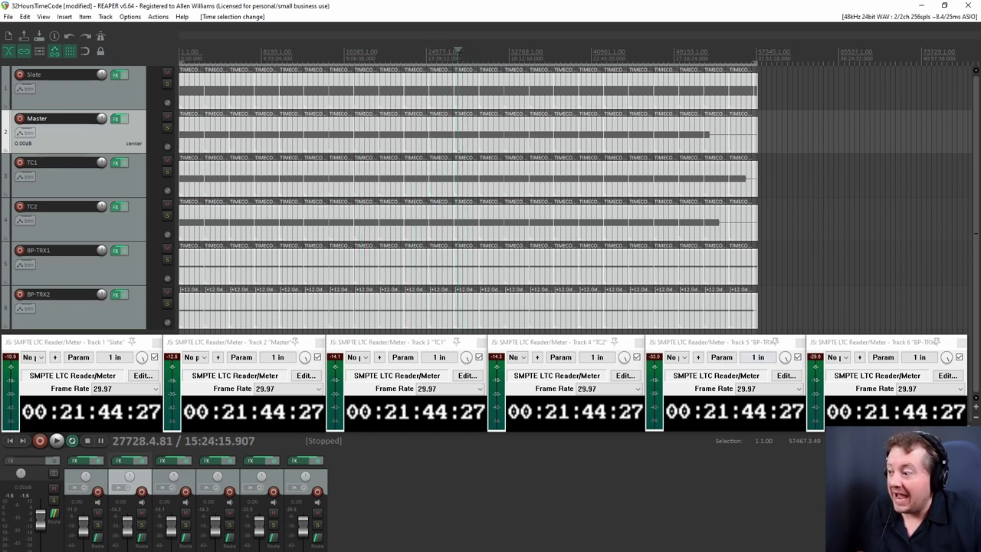
click(452, 52)
key(space)
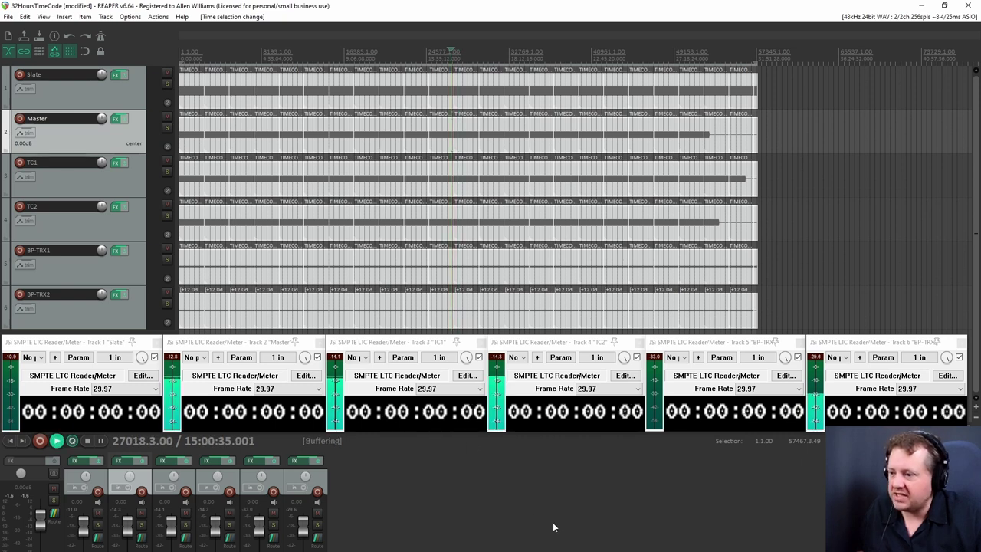
key(space)
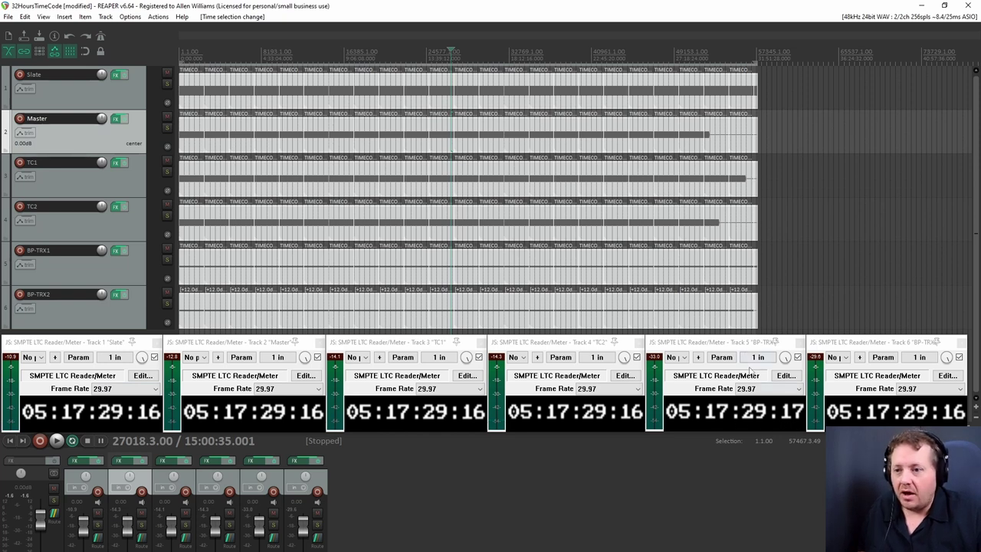
key(space)
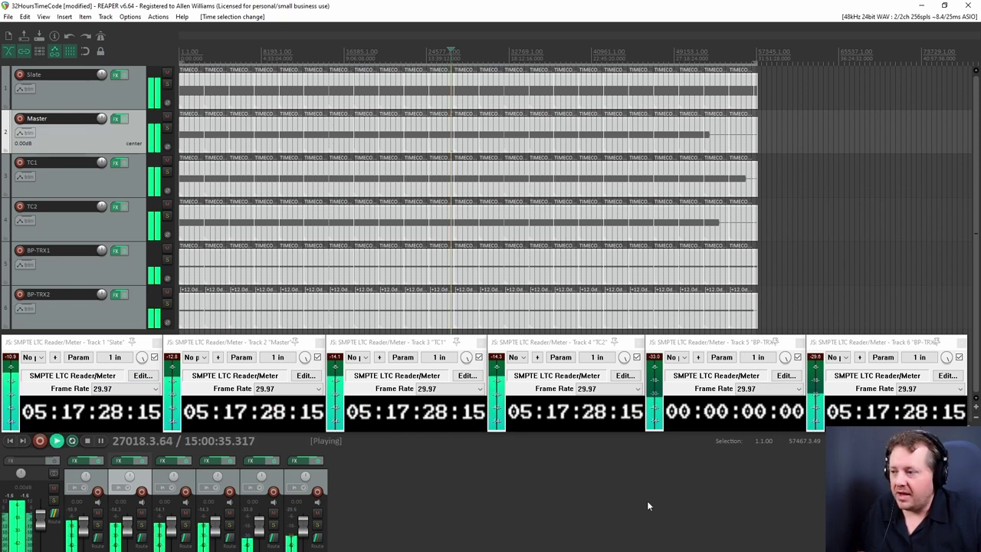
key(space)
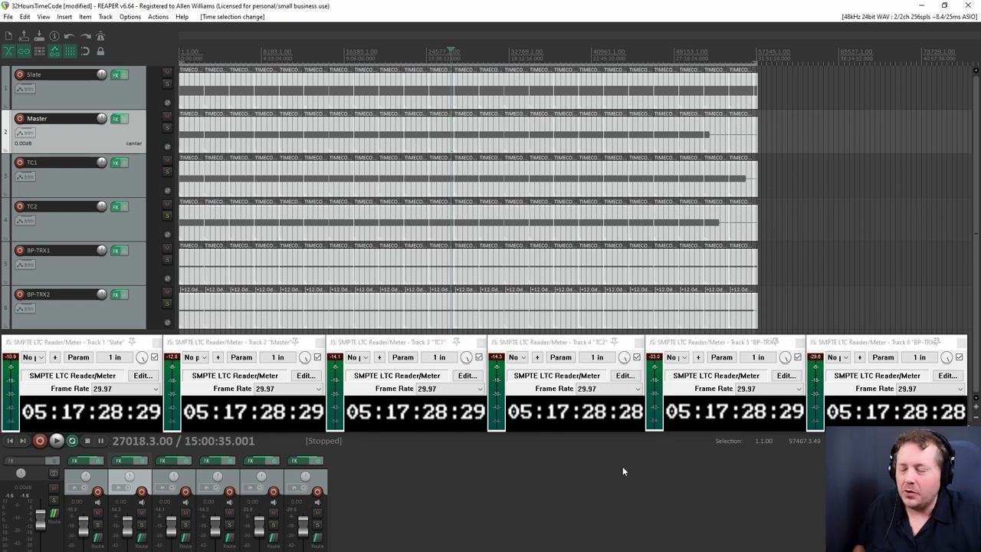
key(space)
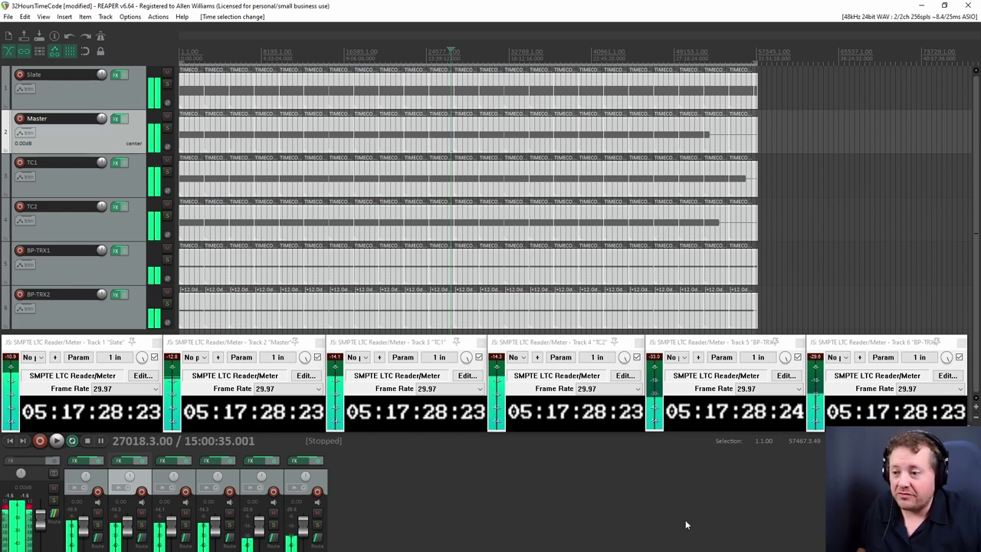
key(space)
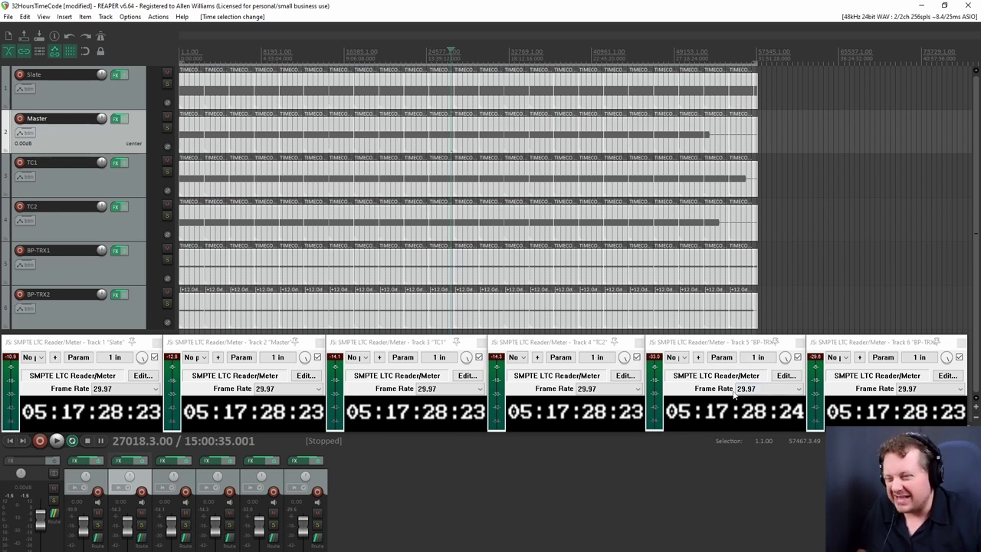
key(space)
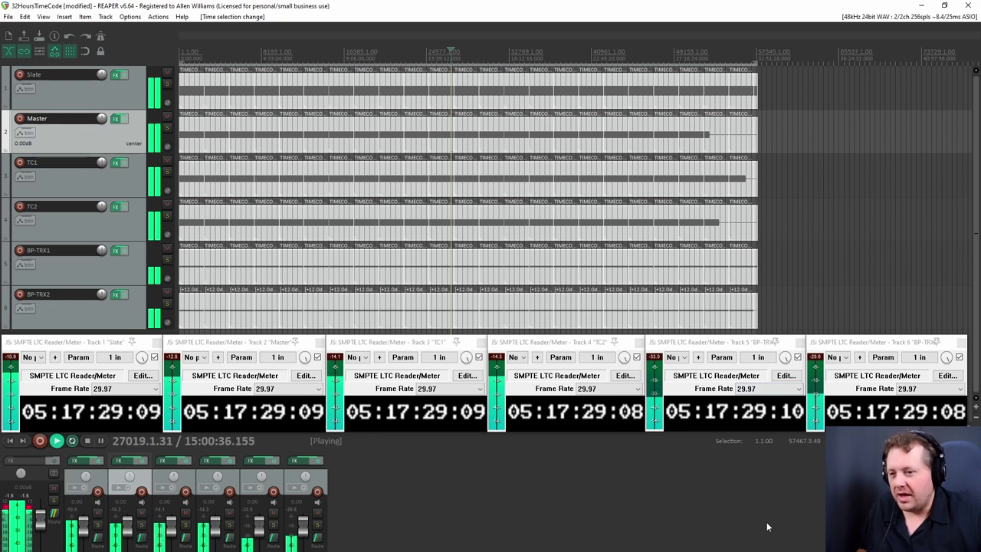
key(space)
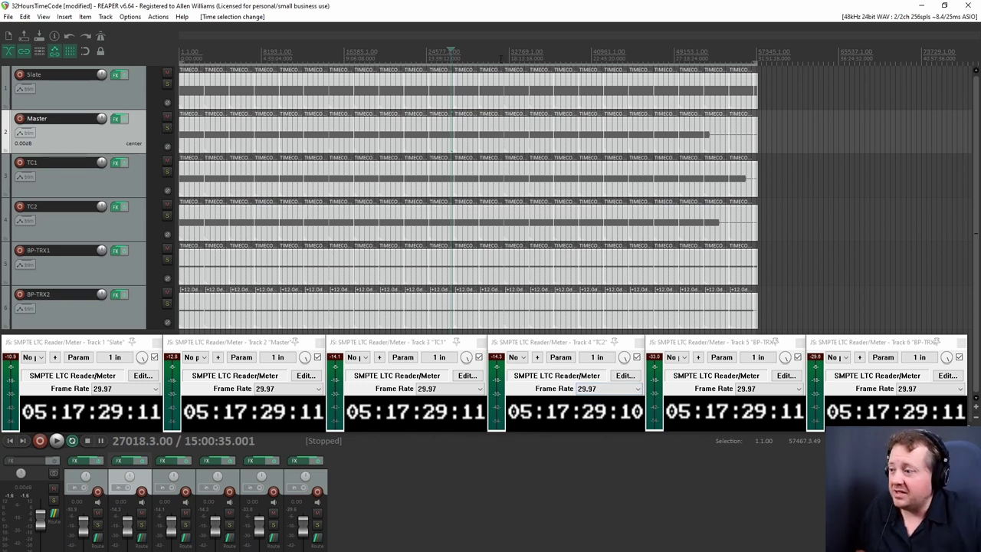
Move the edit cursor to about 18:03:16 and play three short passages to compare the six timecode readers
click(505, 54)
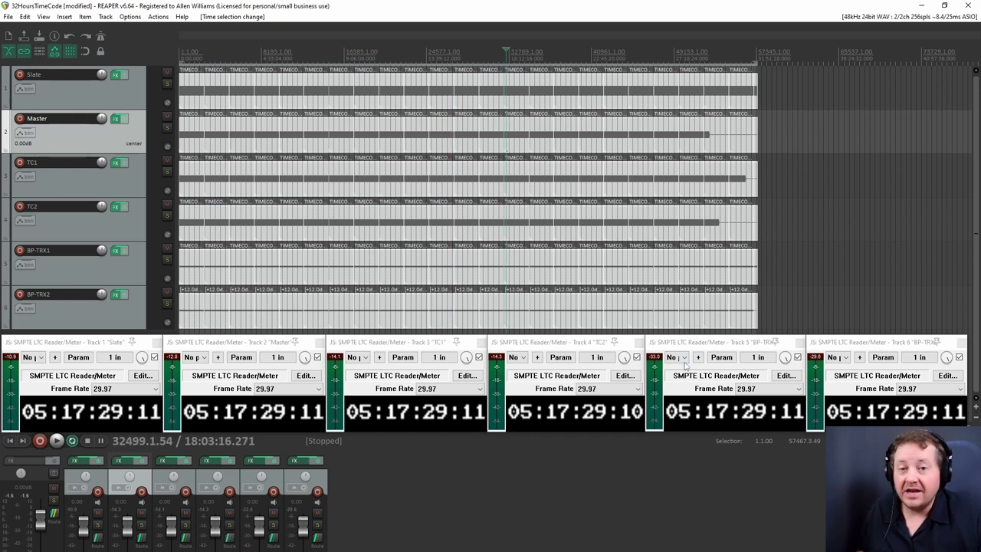
key(space)
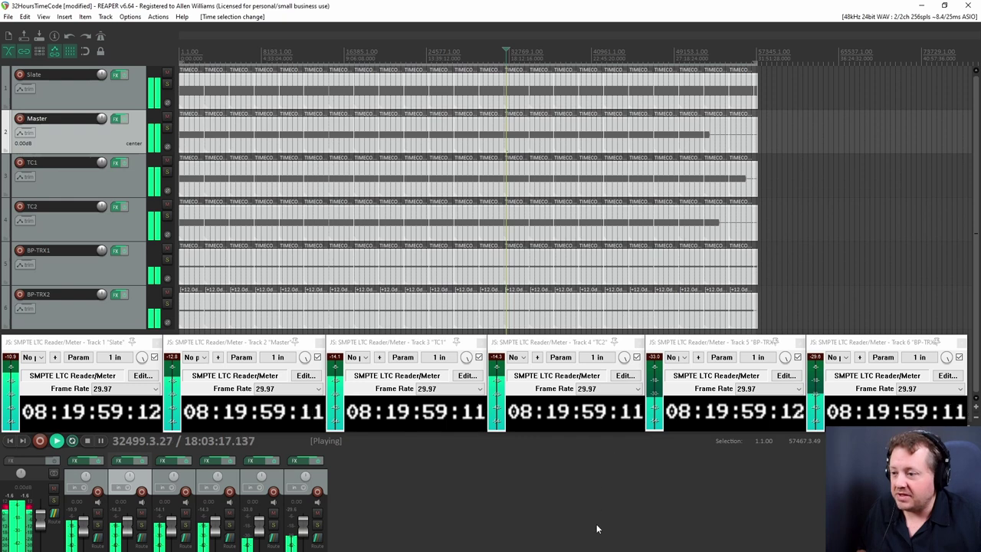
key(space)
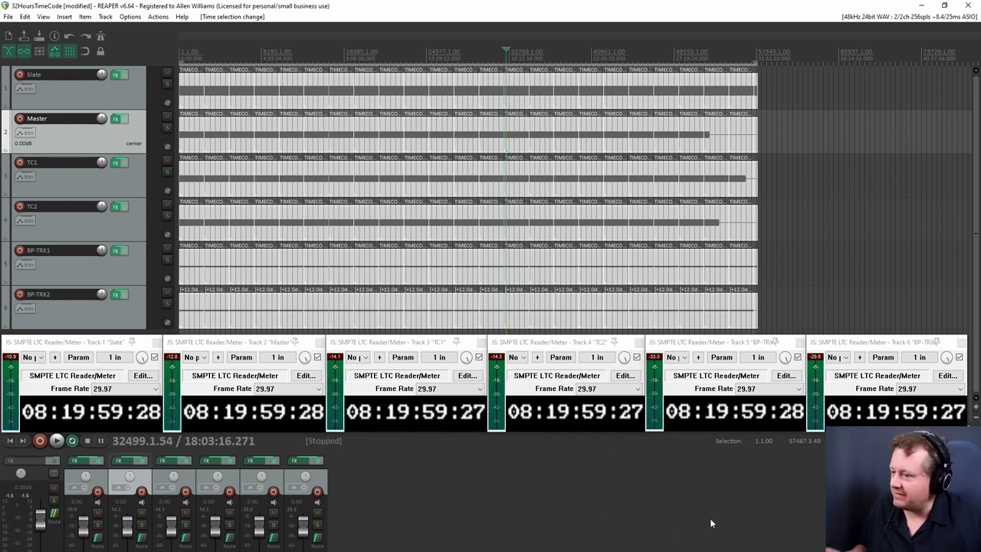
key(space)
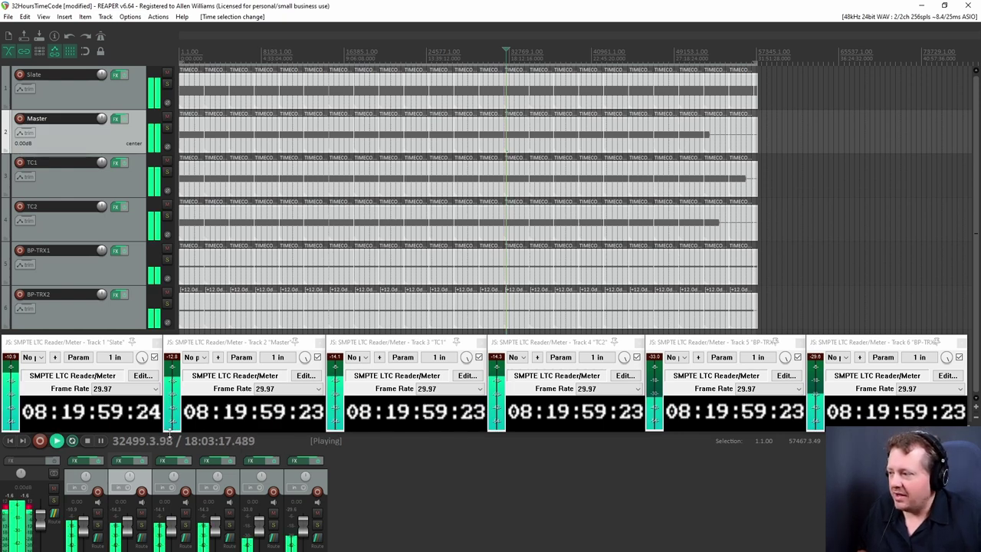
key(space)
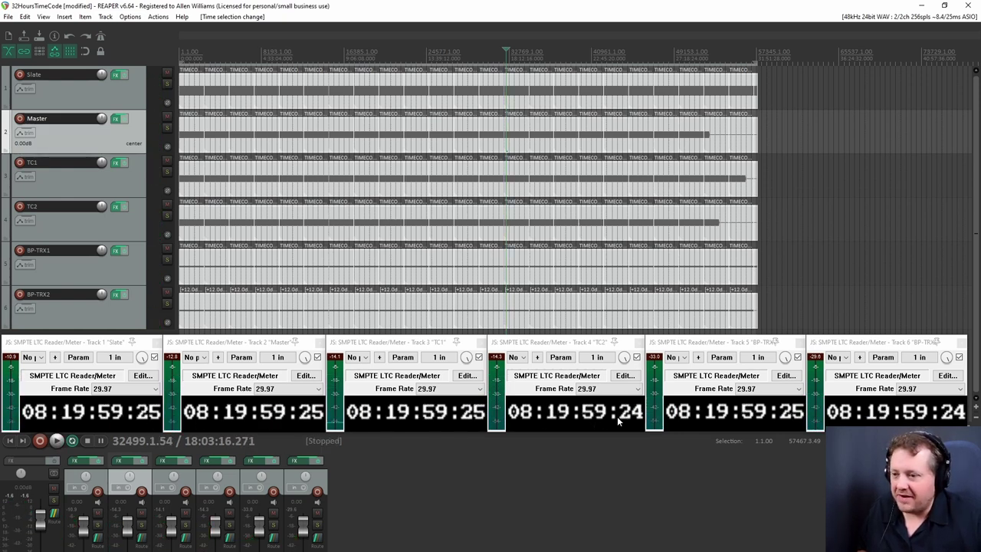
key(space)
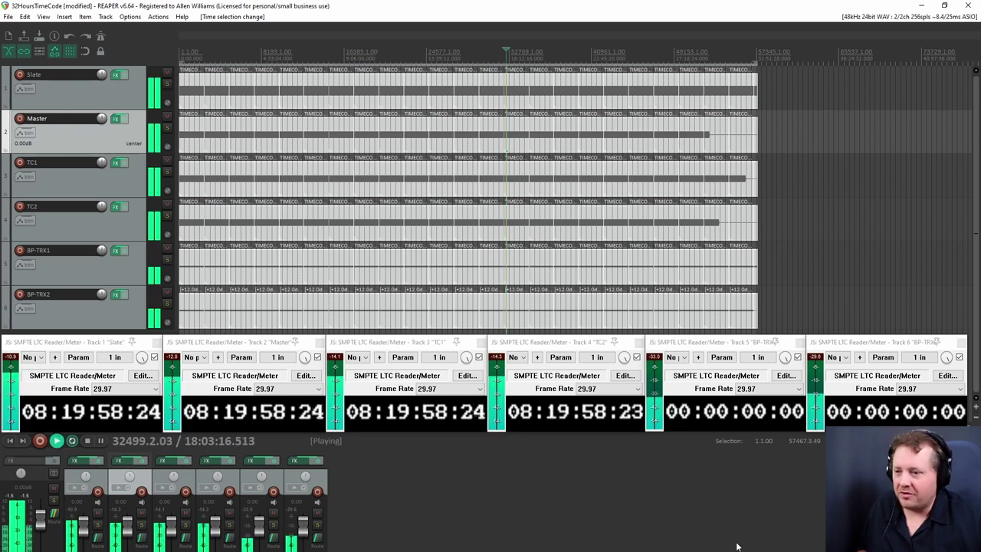
key(space)
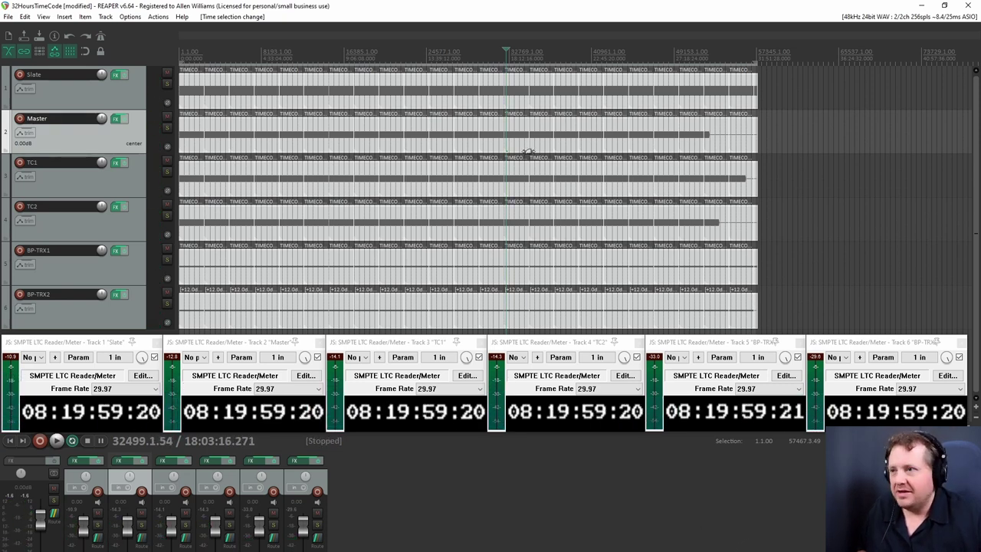
Place the edit cursor at about 21:09:20 and play a brief passage to compare the six timecode readers
click(561, 55)
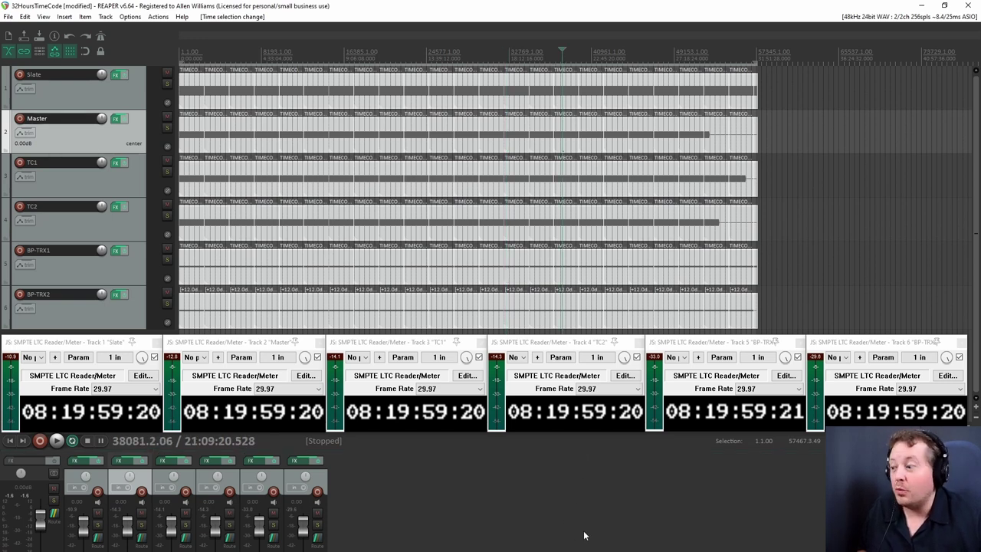
key(space)
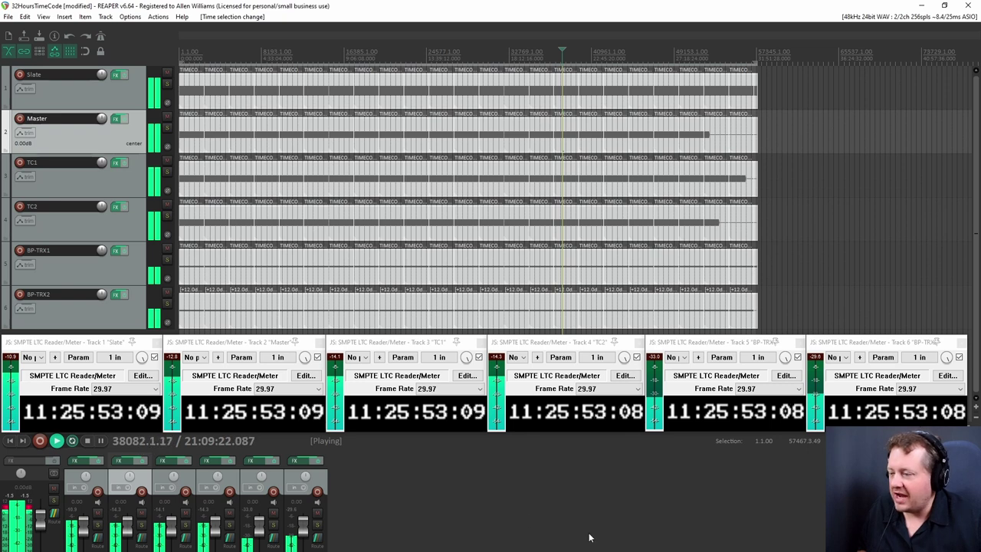
key(space)
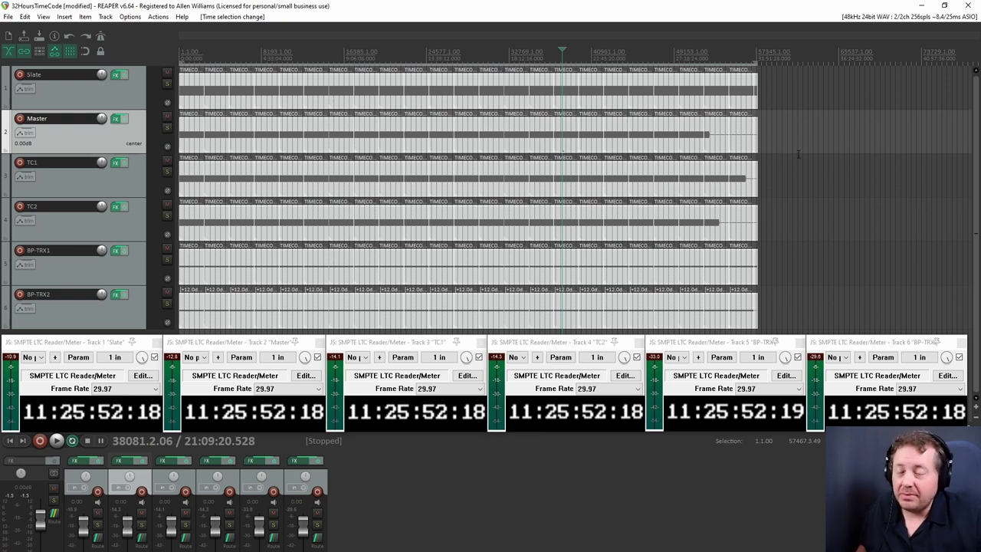
Position the edit cursor at about 24:06:57 and play short passages three times to compare the six timecode readers
click(595, 58)
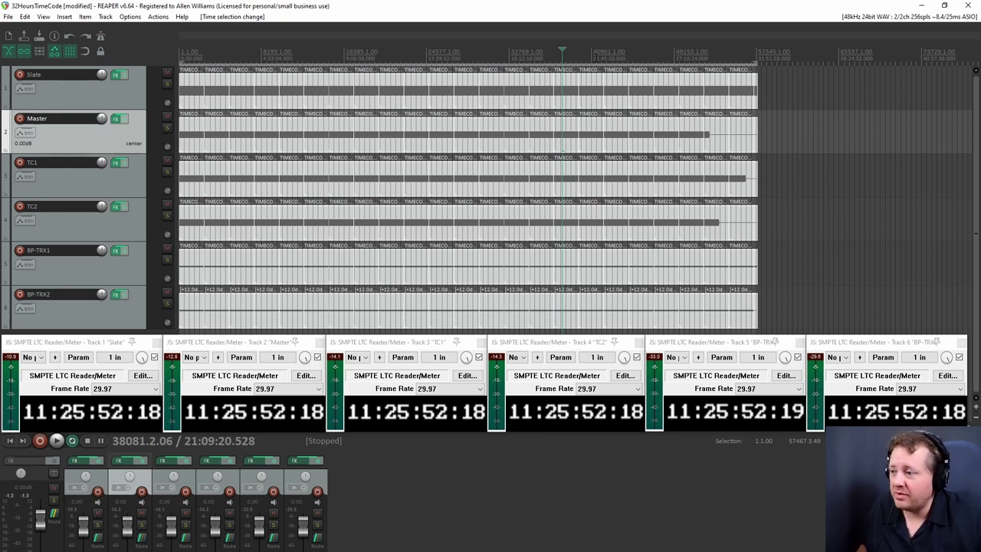
click(610, 52)
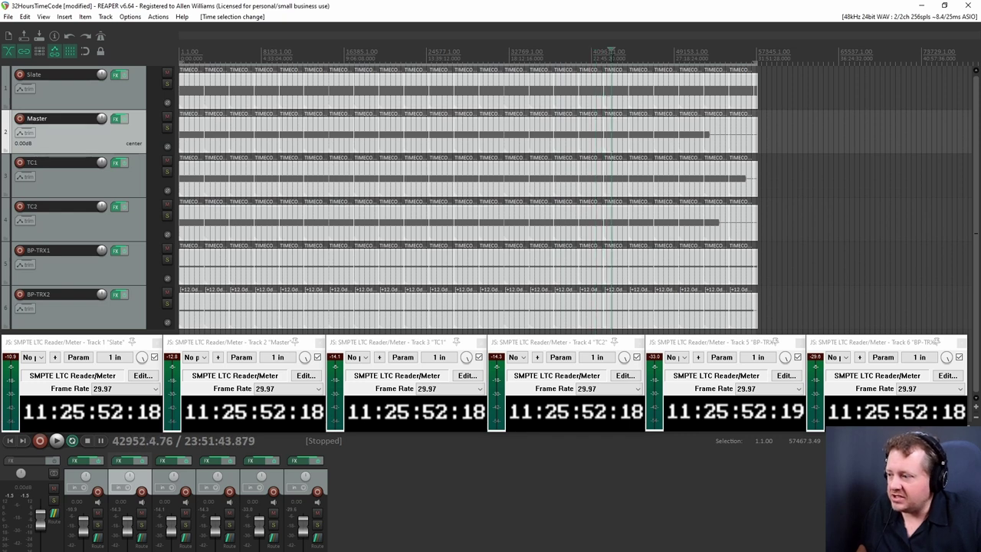
click(614, 52)
click(615, 52)
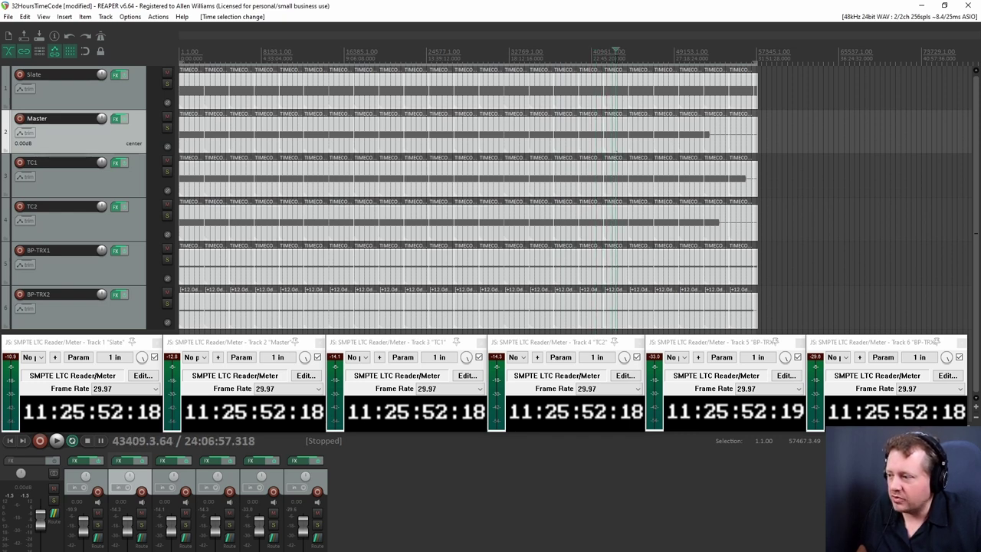
key(space)
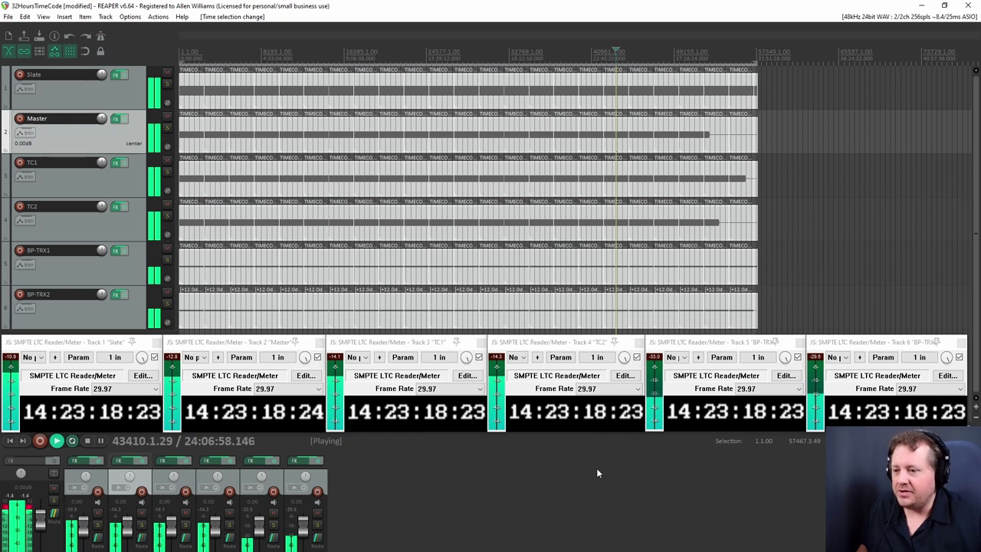
key(space)
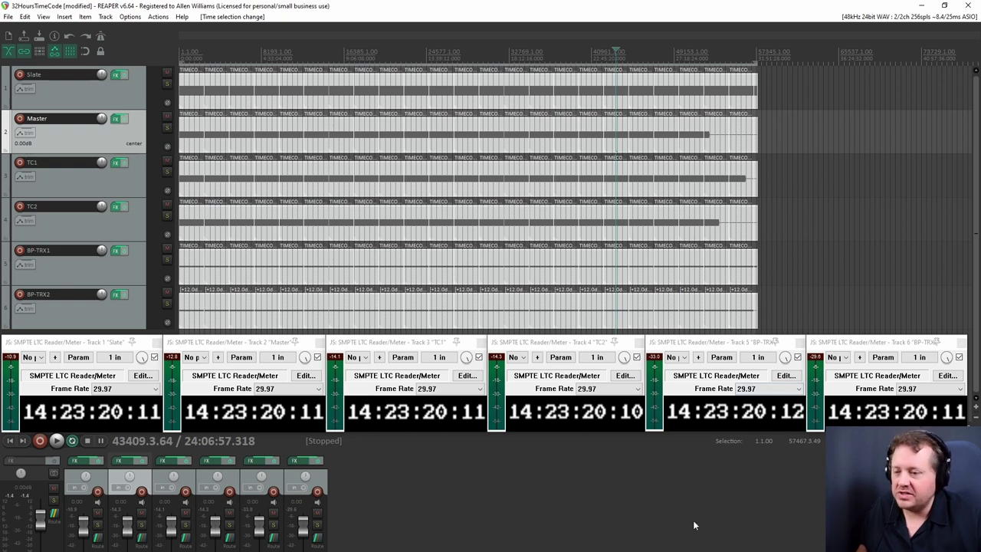
key(space)
key(space)
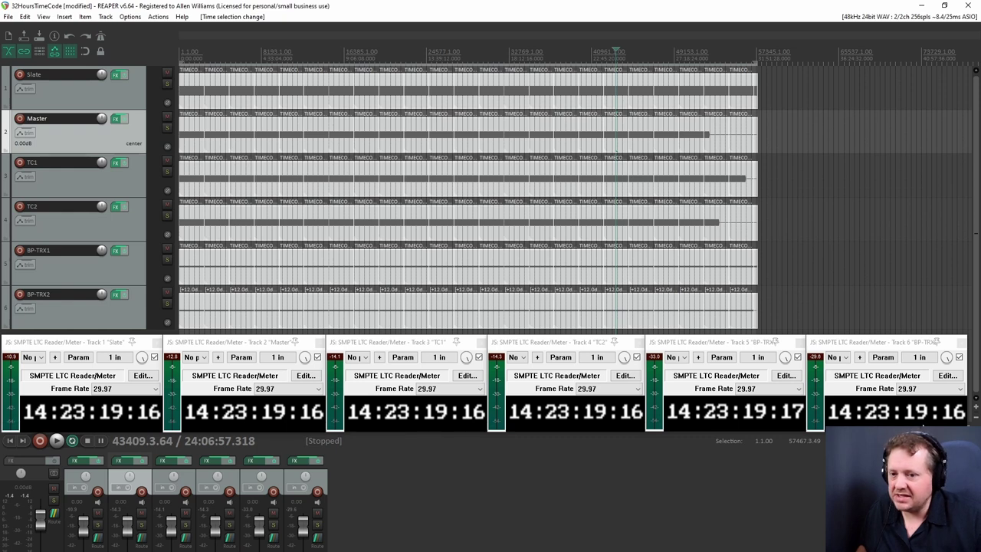
key(space)
key(space)
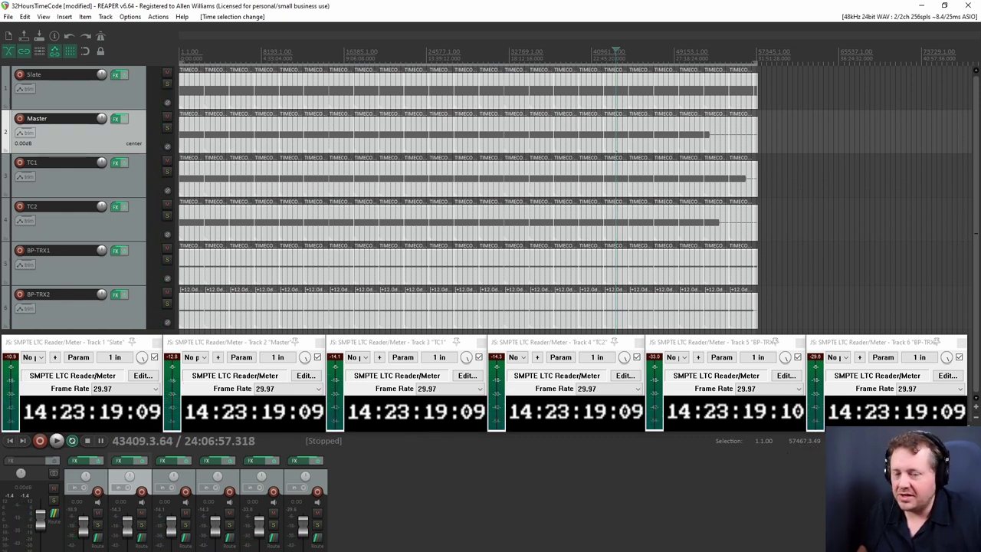
Place the edit cursor at about 26:20:35 and play three short passages to compare the six timecode readers
click(656, 53)
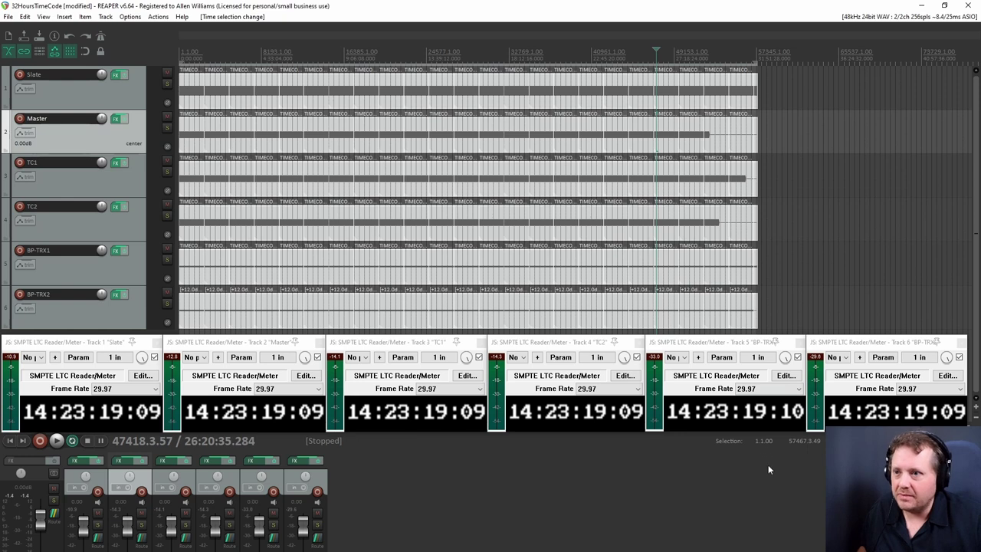
key(space)
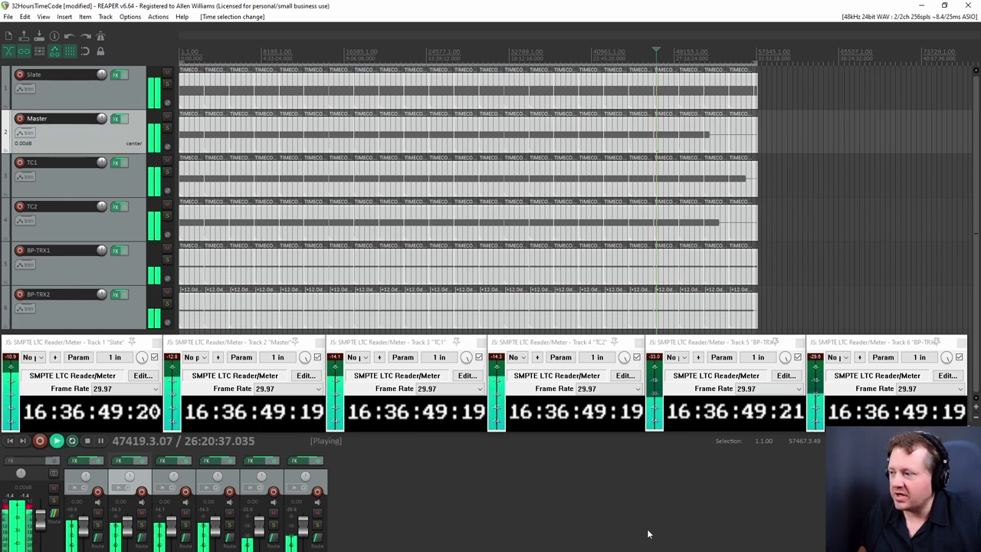
key(space)
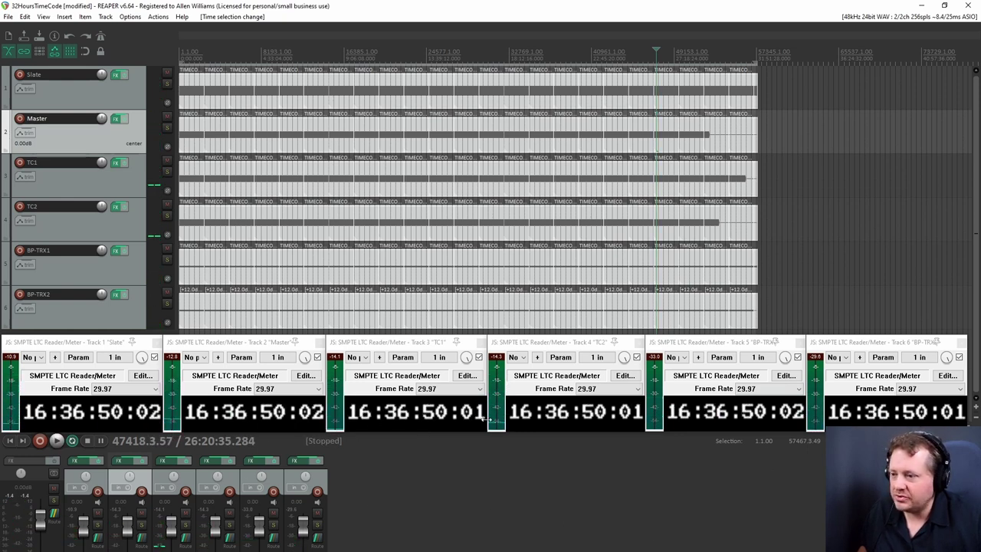
key(space)
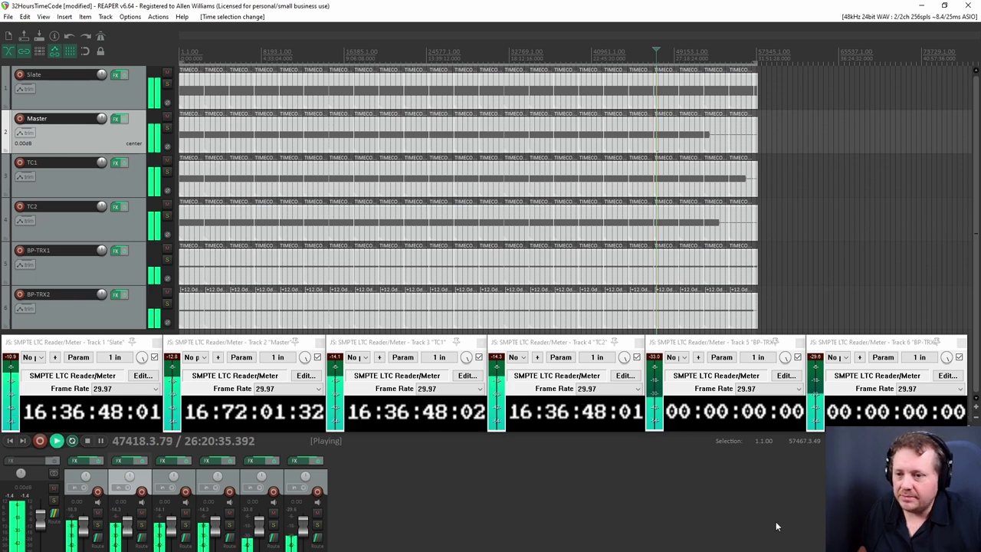
key(space)
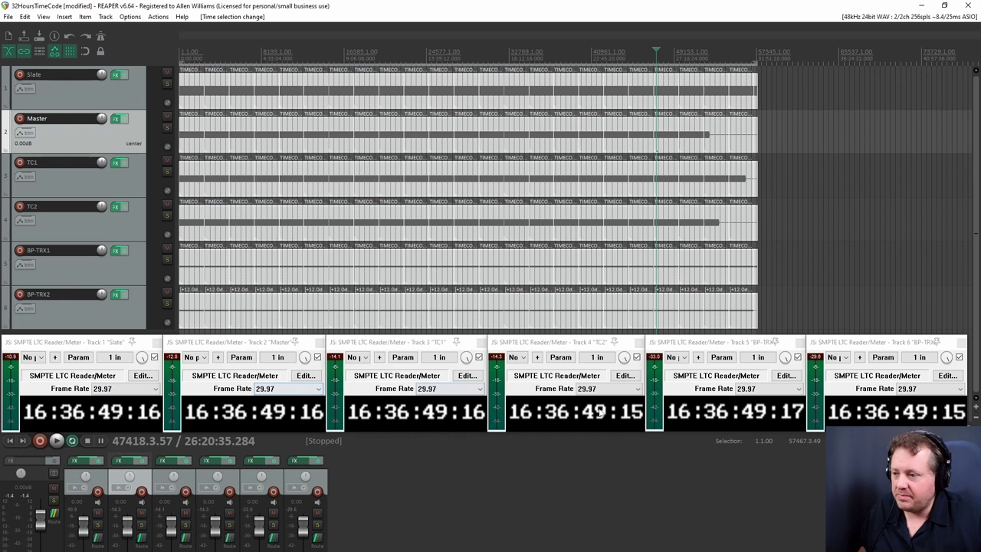
key(space)
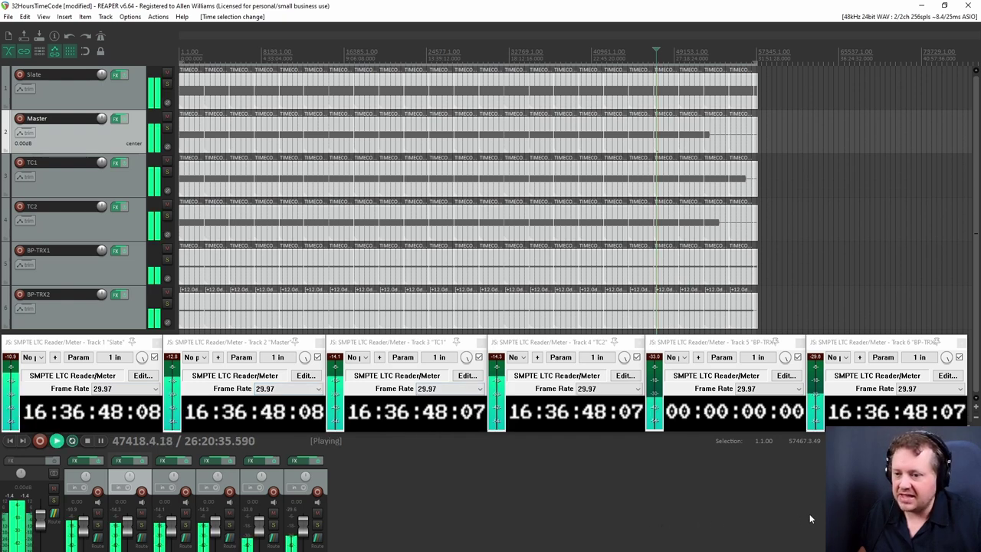
key(space)
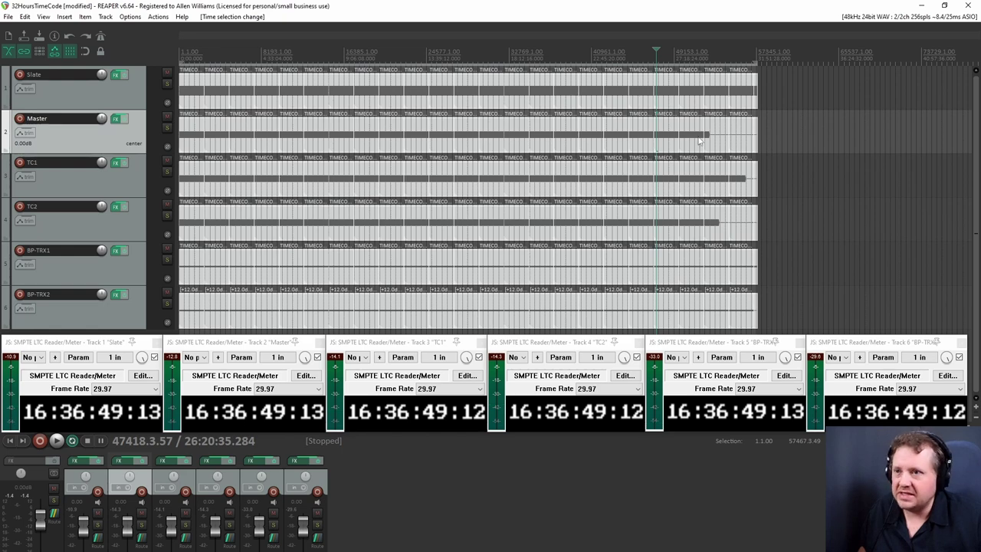
Position the edit cursor at about 29:15:13, just before the Master track's timecode ends, and play three short passages to compare the six readers
click(705, 84)
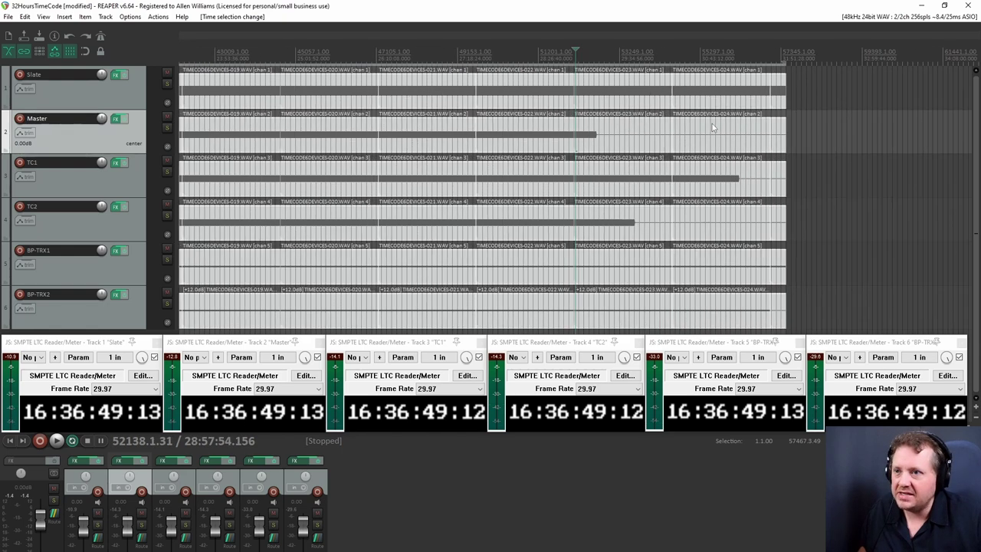
scroll(712, 123, up, 10)
click(628, 55)
scroll(628, 55, up, 5)
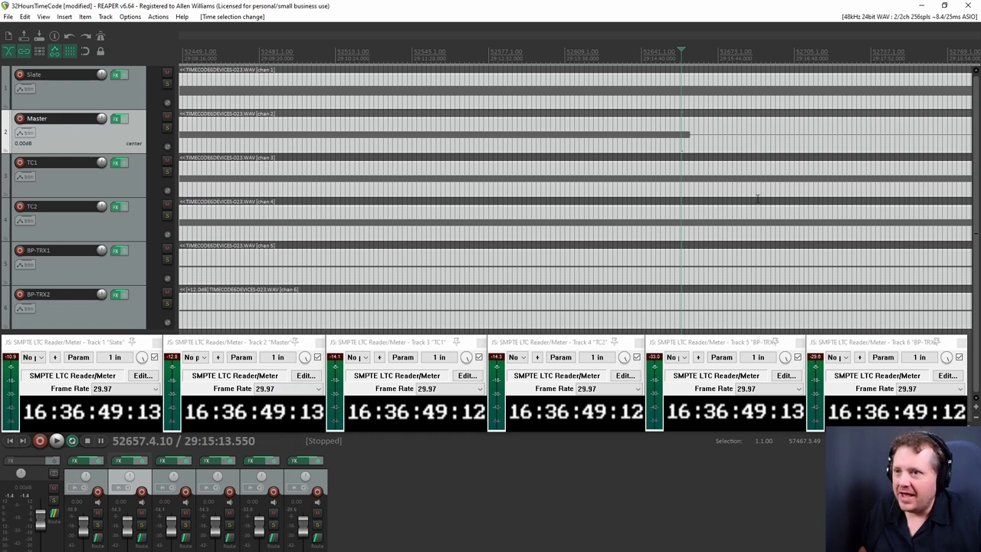
key(space)
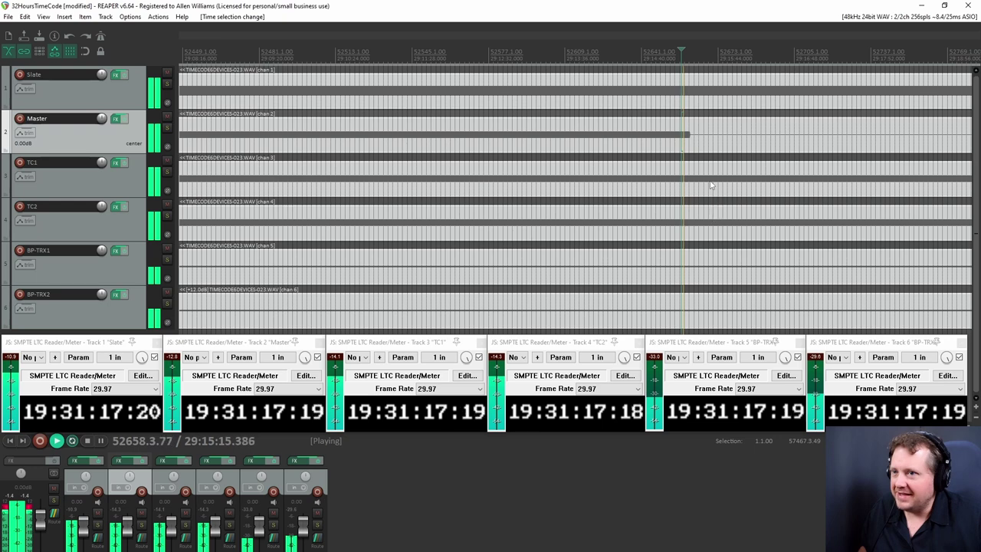
scroll(711, 185, up, 5)
key(space)
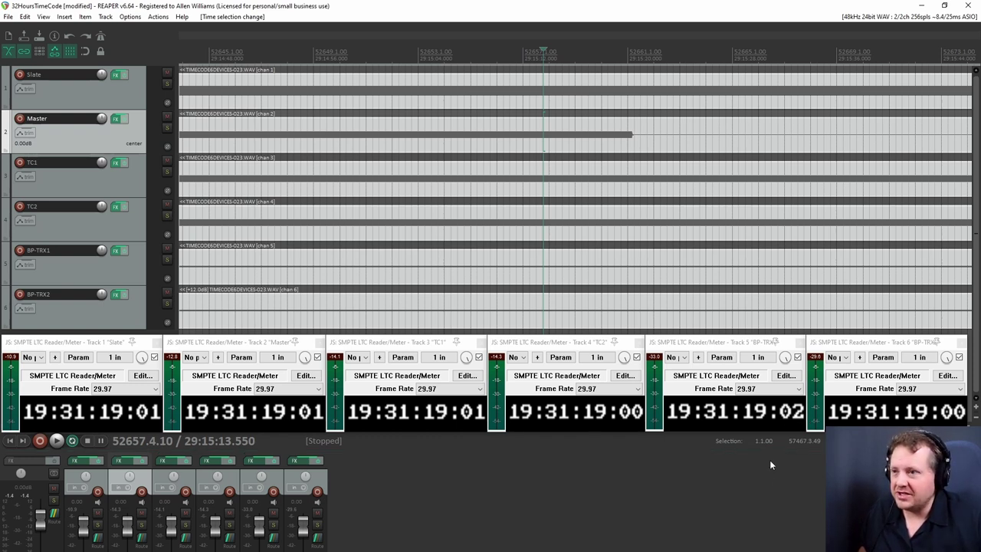
key(space)
key(space)
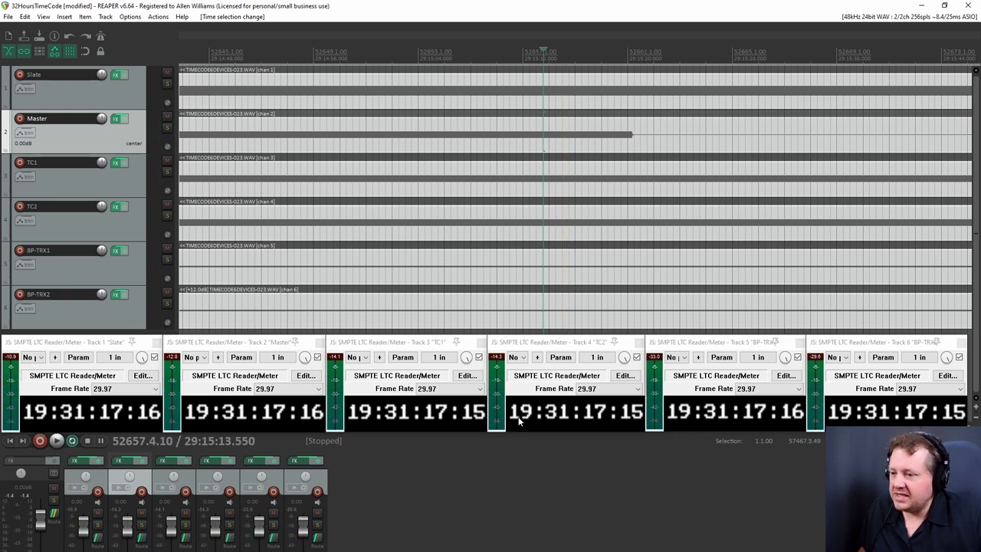
key(space)
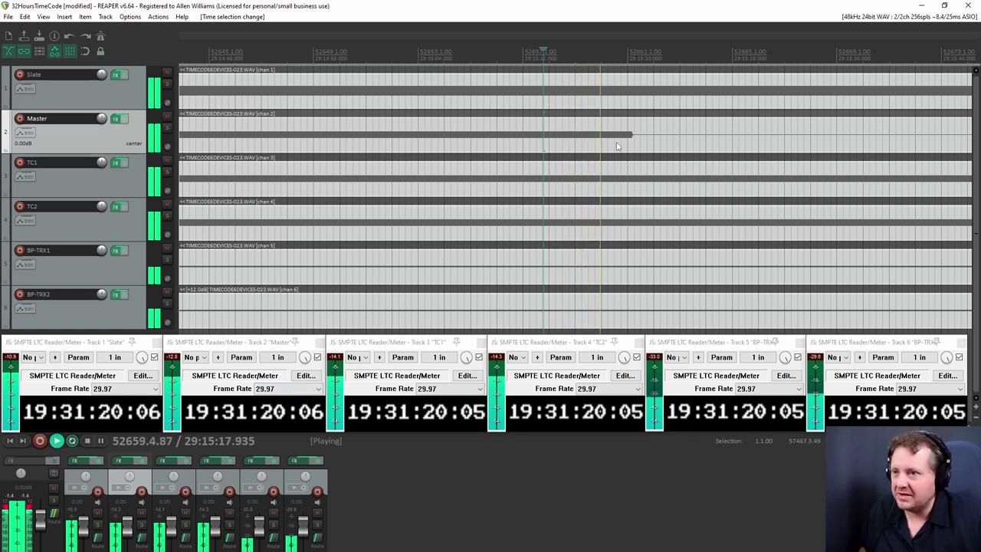
key(space)
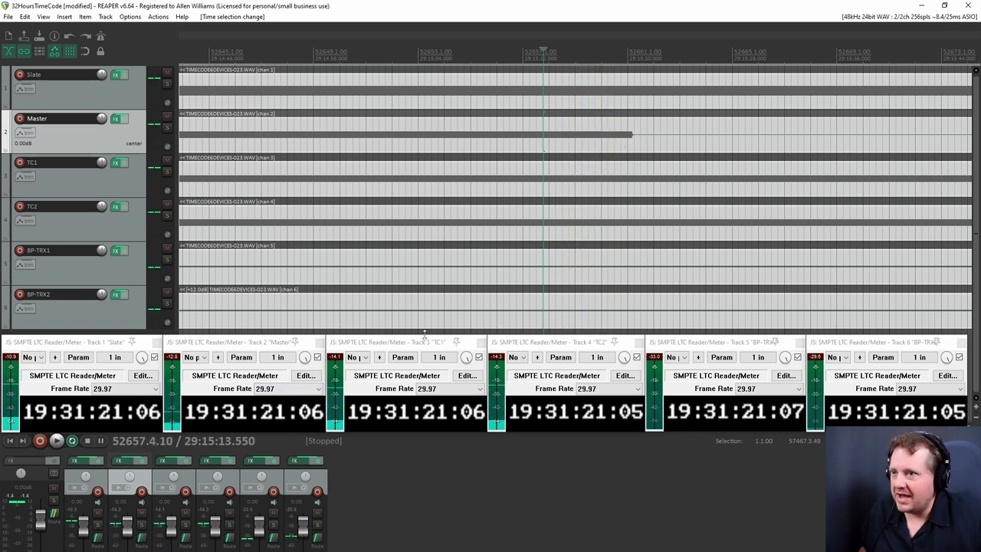
Play on in short bursts with pauses past the end of the Master track's timecode, pausing at about 29:15:21, to compare the readers
key(space)
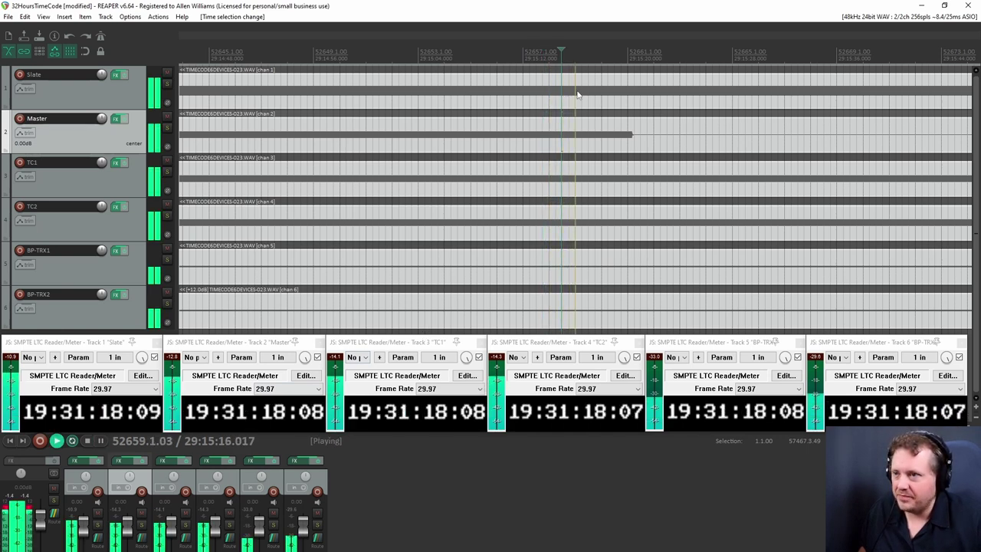
key(ctrl+space)
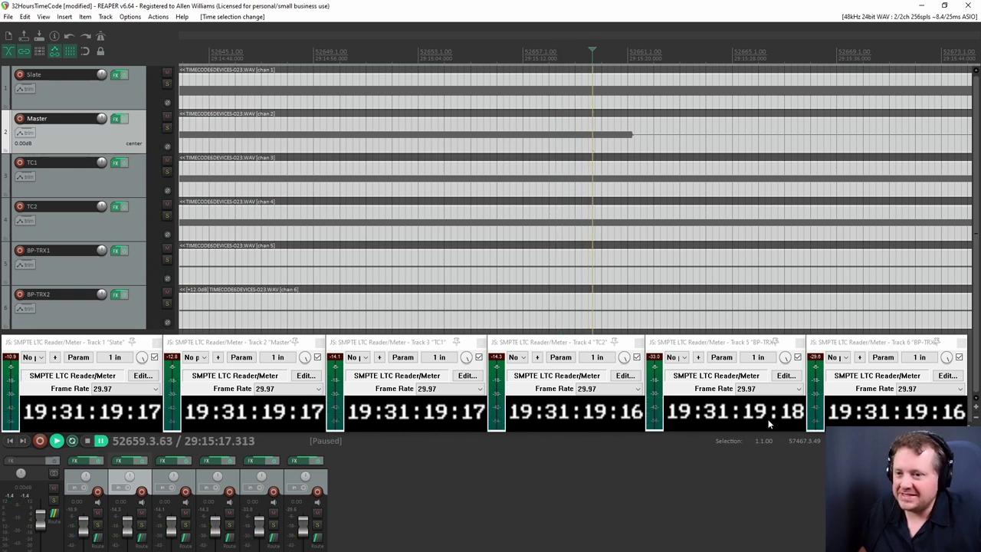
key(ctrl+space)
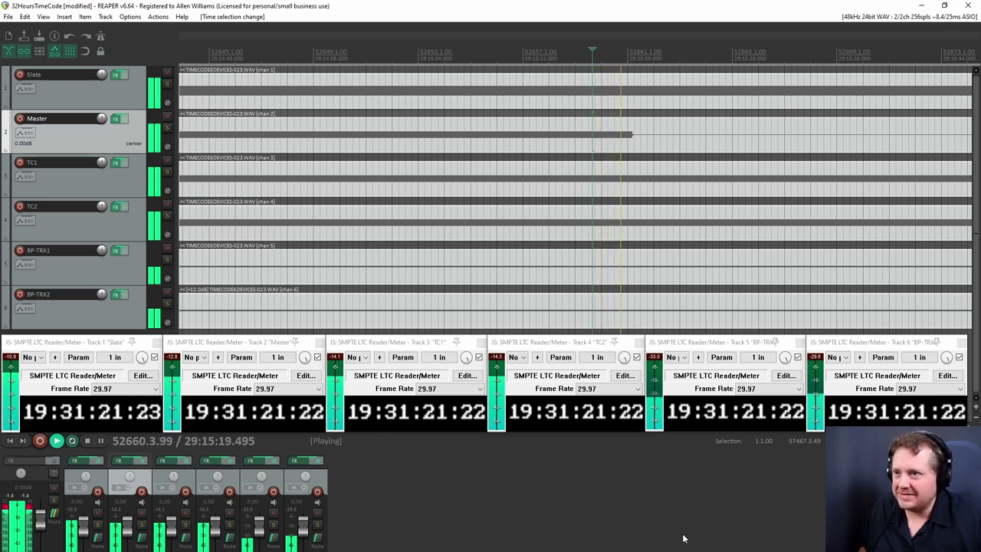
key(ctrl+space)
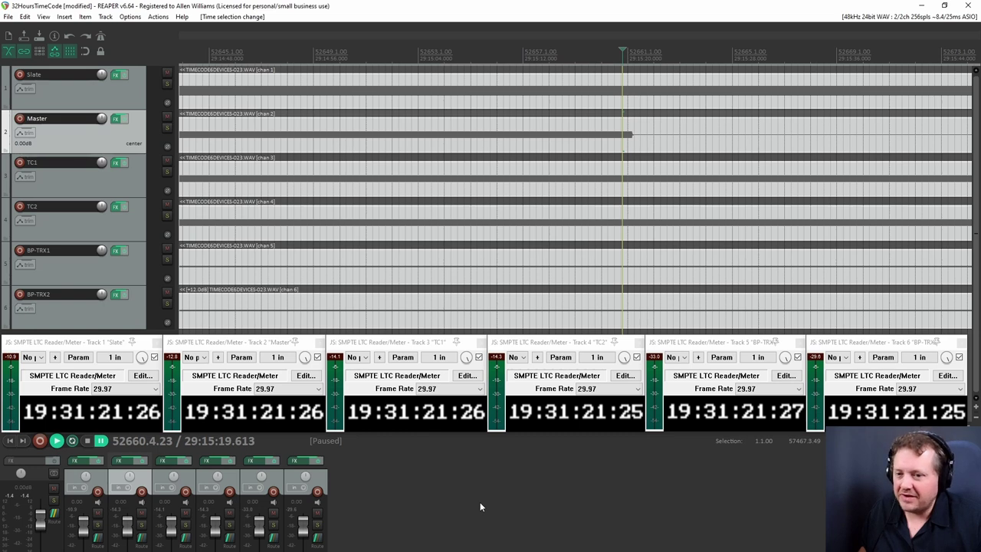
key(ctrl+space)
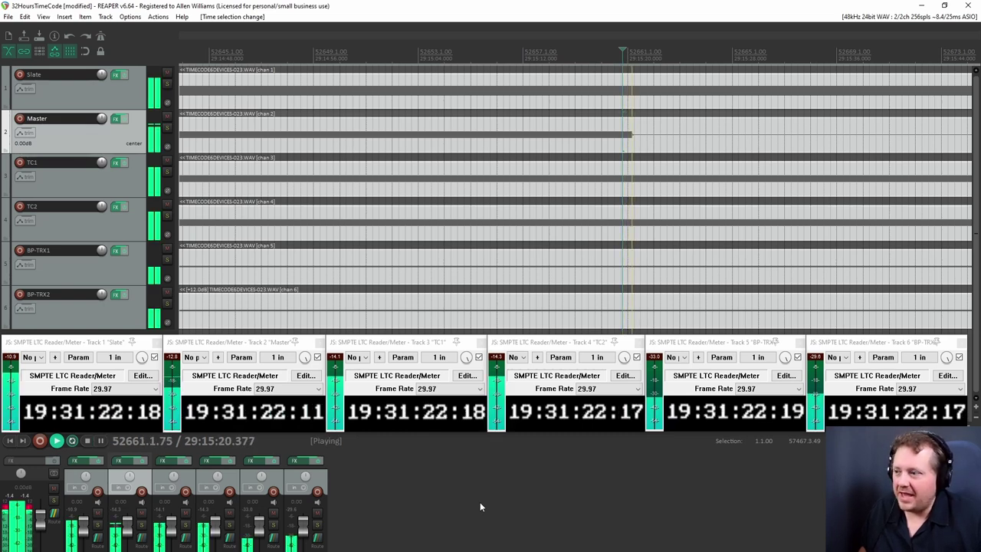
key(ctrl+space)
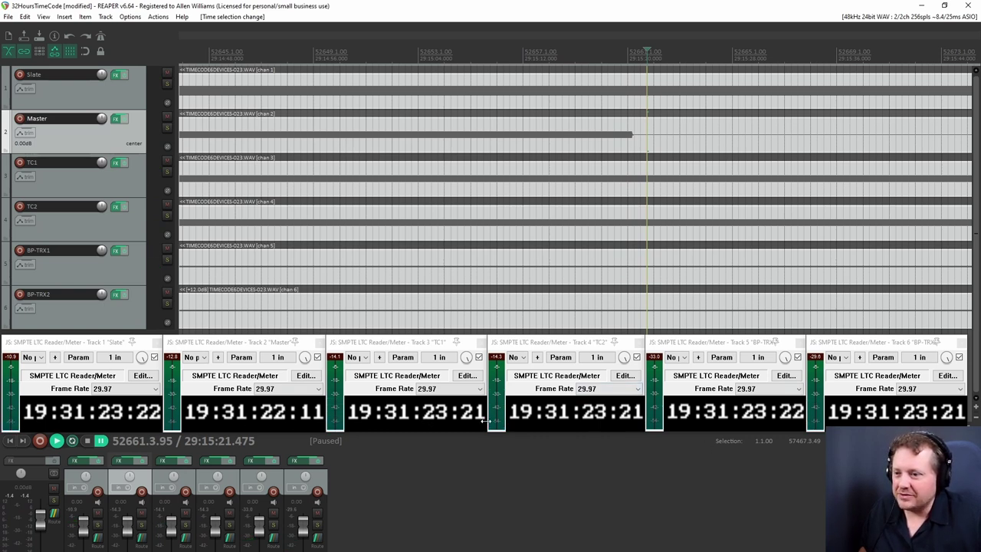
Resume playback from about 29:47:44, just before TC2's timecode ends, pausing repeatedly up to about 29:47:58 to compare the readers across its dropout
key(ctrl+space)
scroll(642, 161, down, 8)
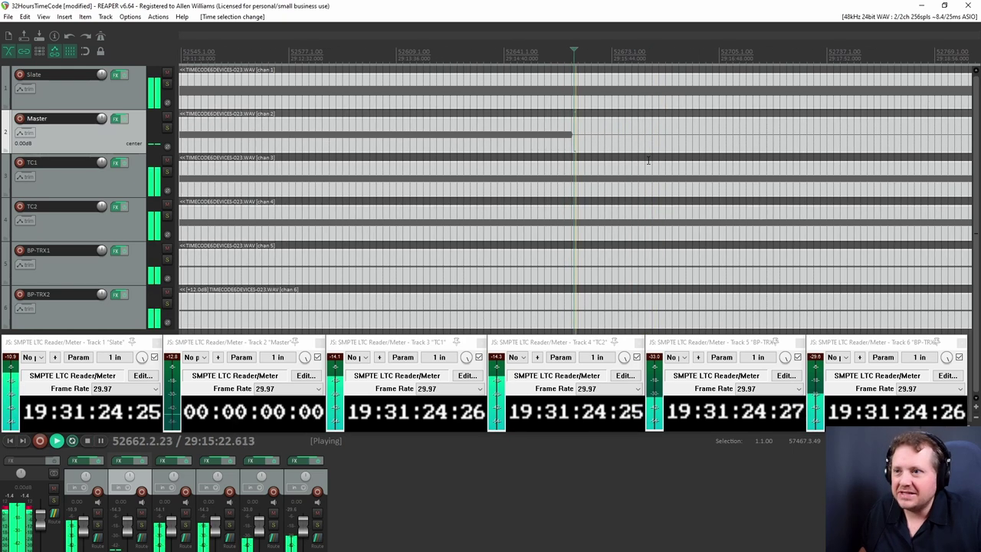
scroll(643, 161, down, 6)
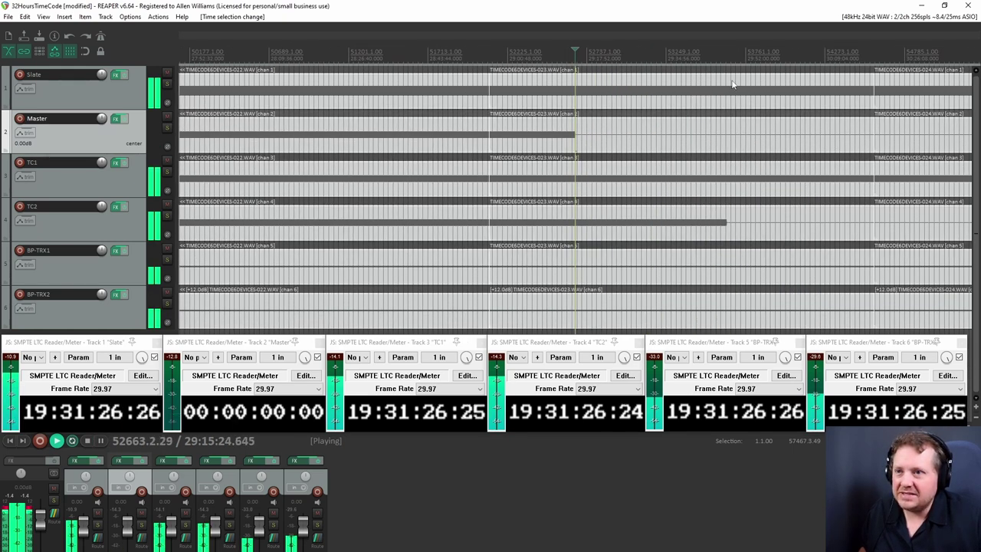
click(723, 58)
scroll(712, 179, up, 14)
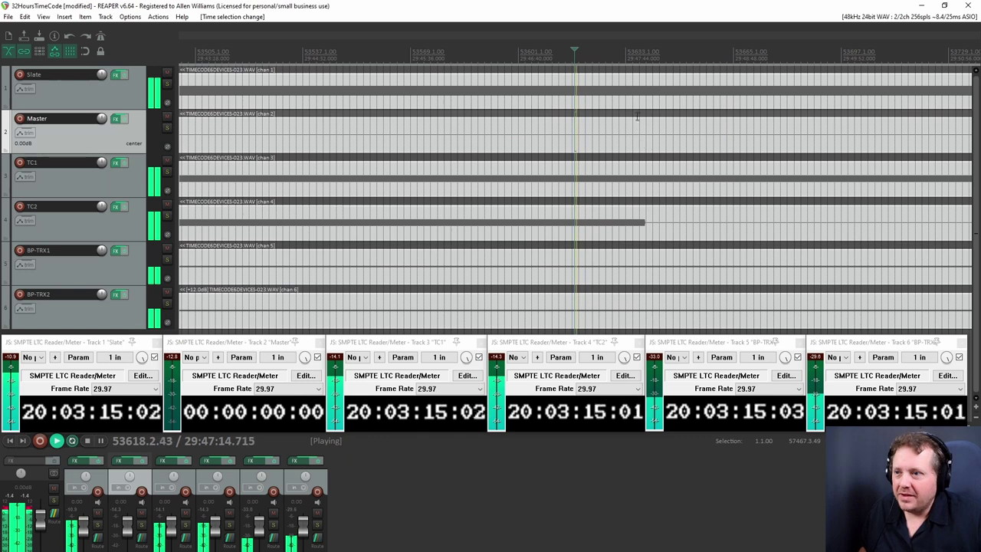
click(626, 52)
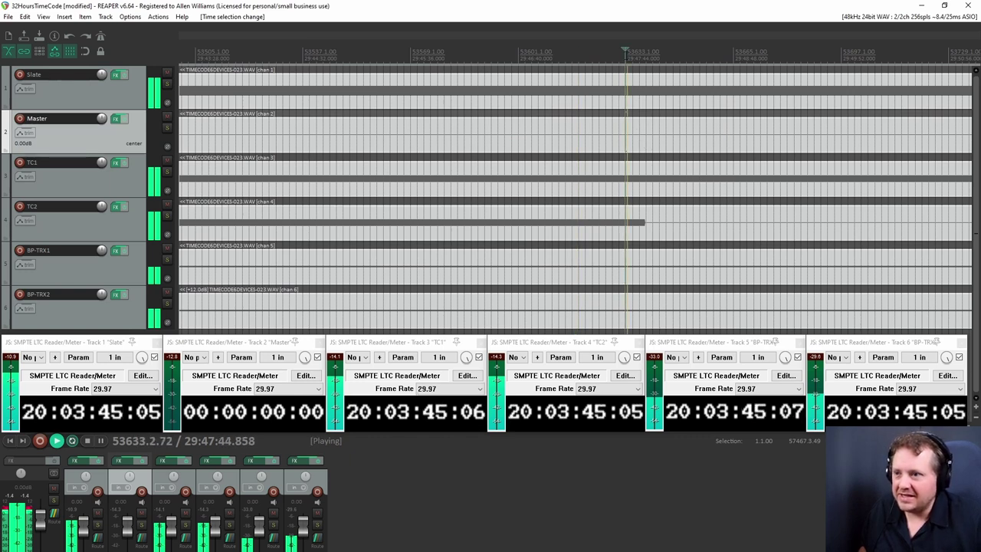
key(ctrl+space)
key(ctrl+space)
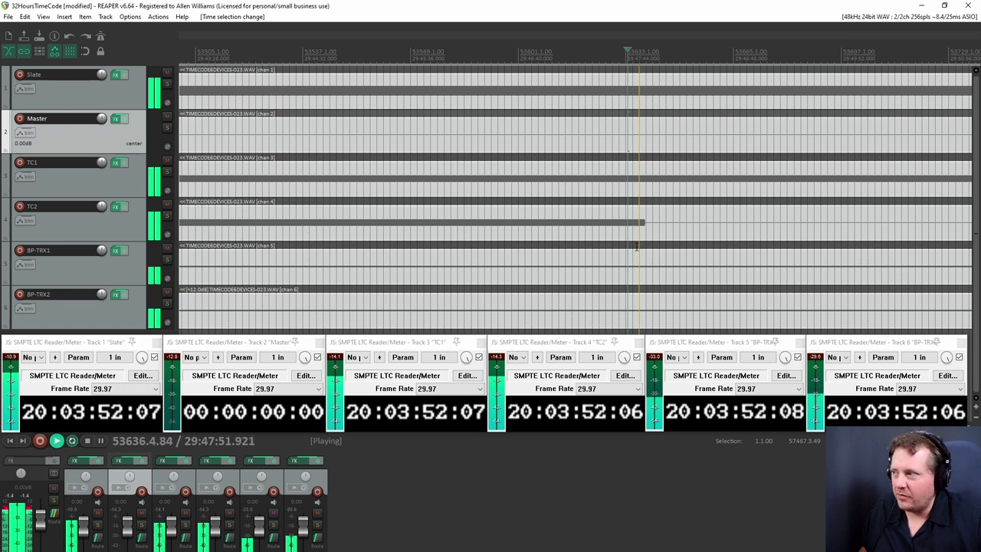
key(ctrl+space)
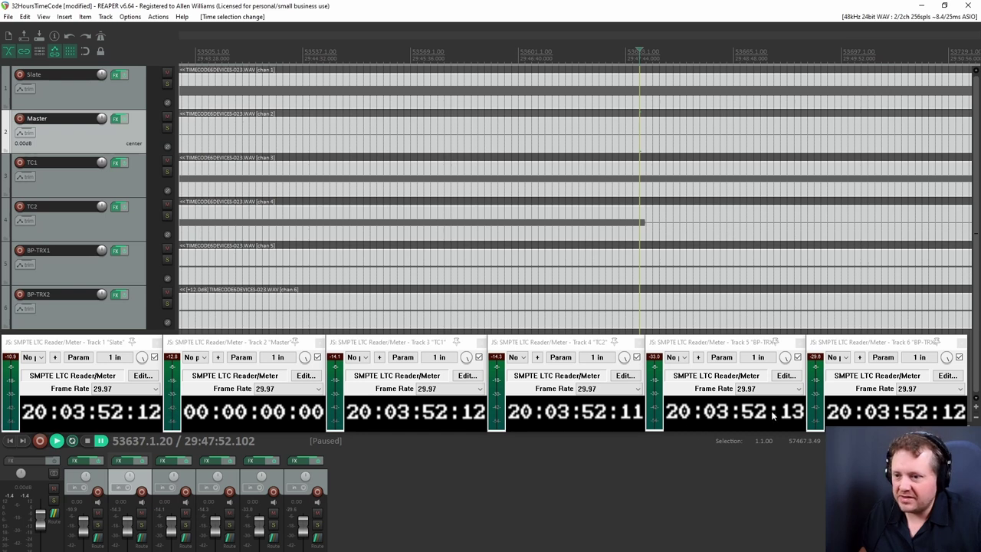
key(ctrl+space)
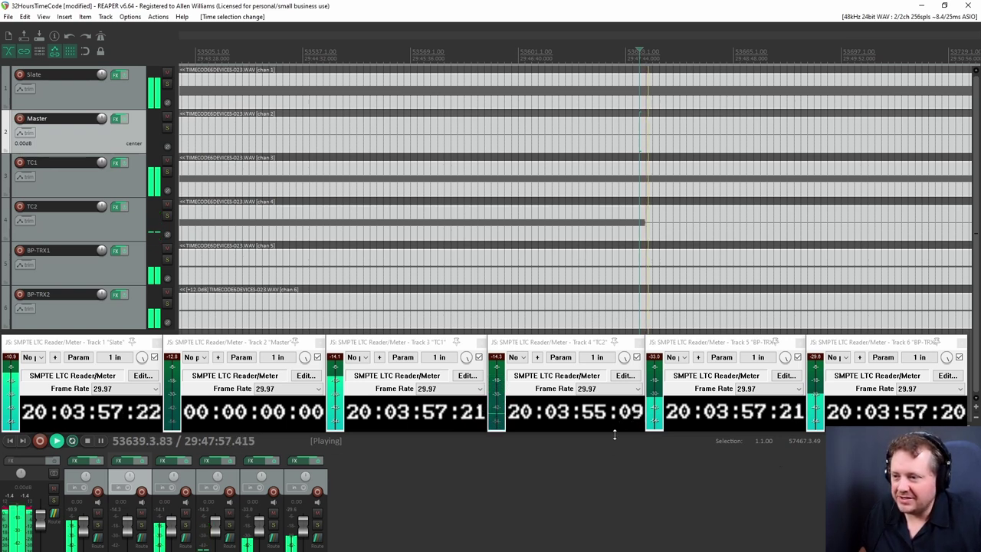
key(ctrl+space)
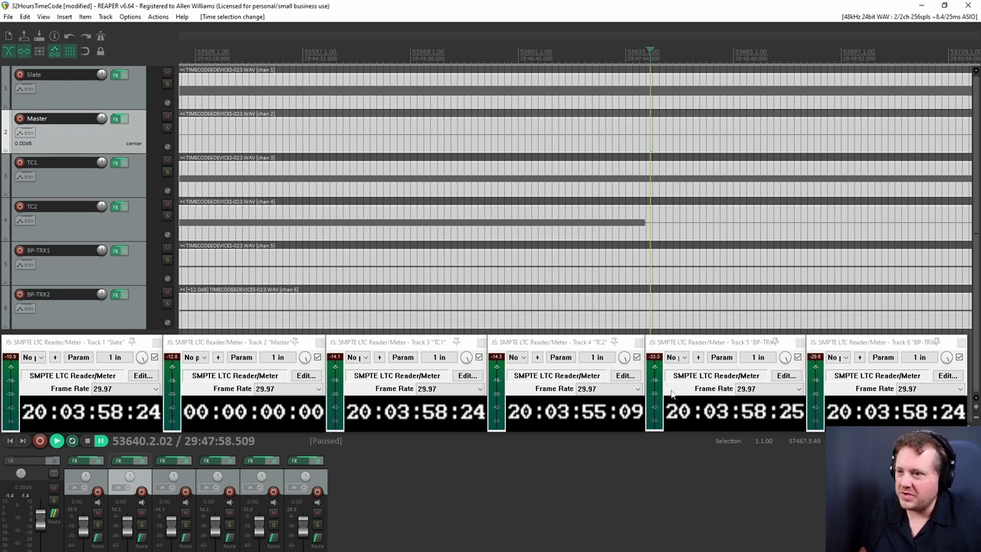
Locate the end of the timecode signal on the TC1 track
scroll(621, 264, down, 8)
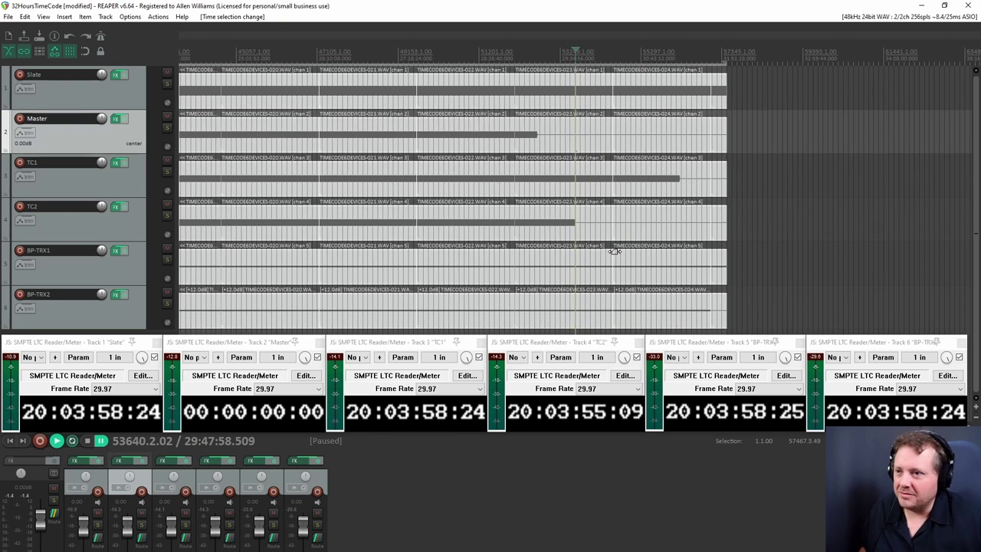
scroll(621, 259, up, 2)
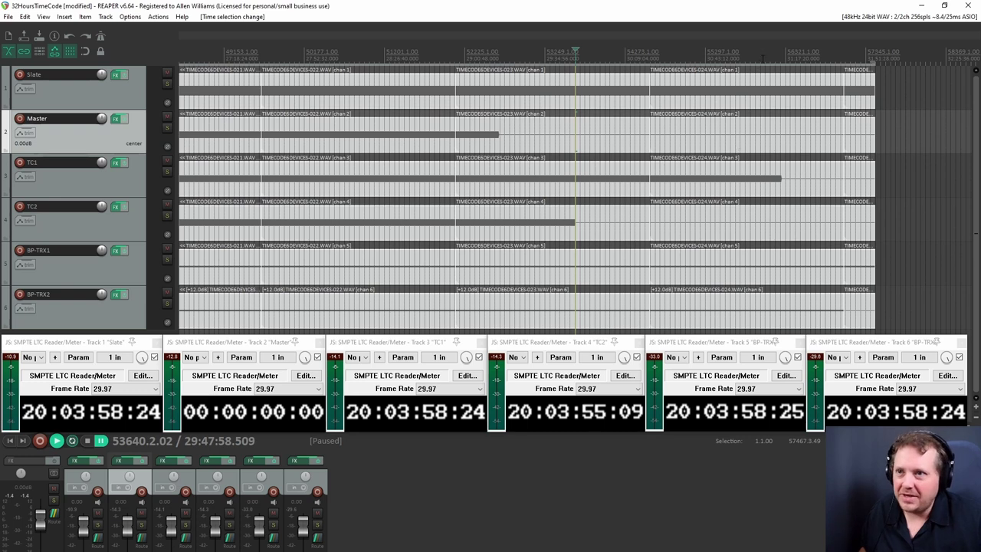